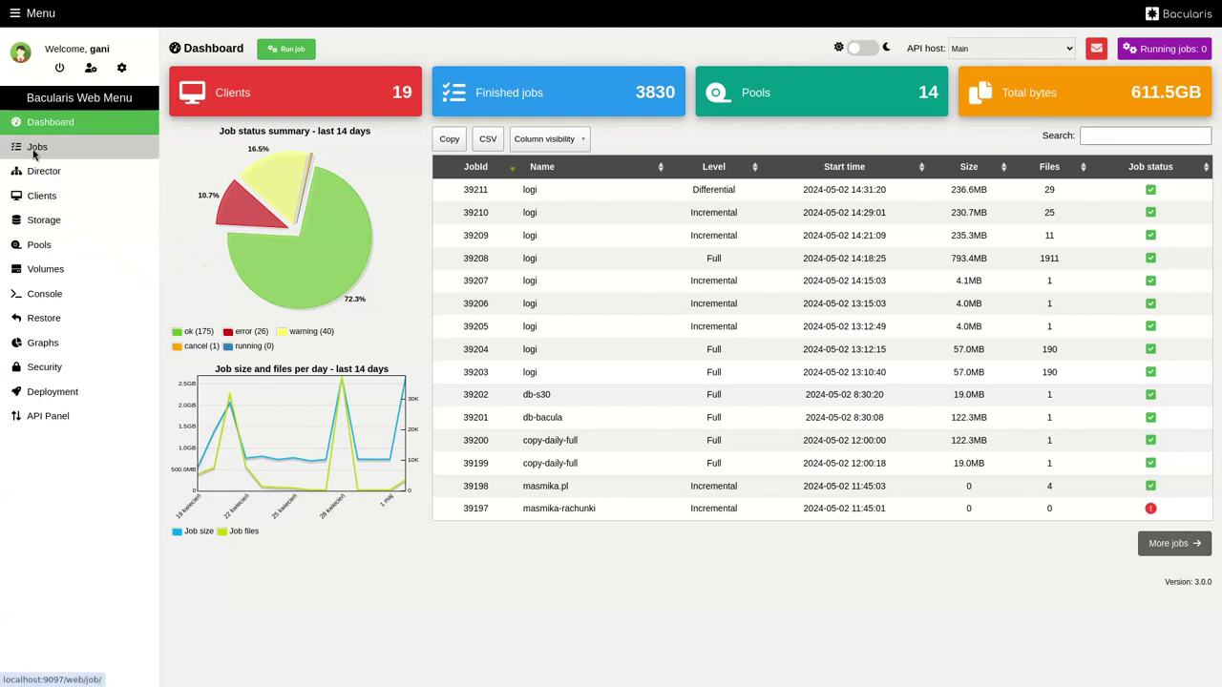
# Step: Open the job history of the logi job with JobId 39211
pyautogui.click(36, 151)
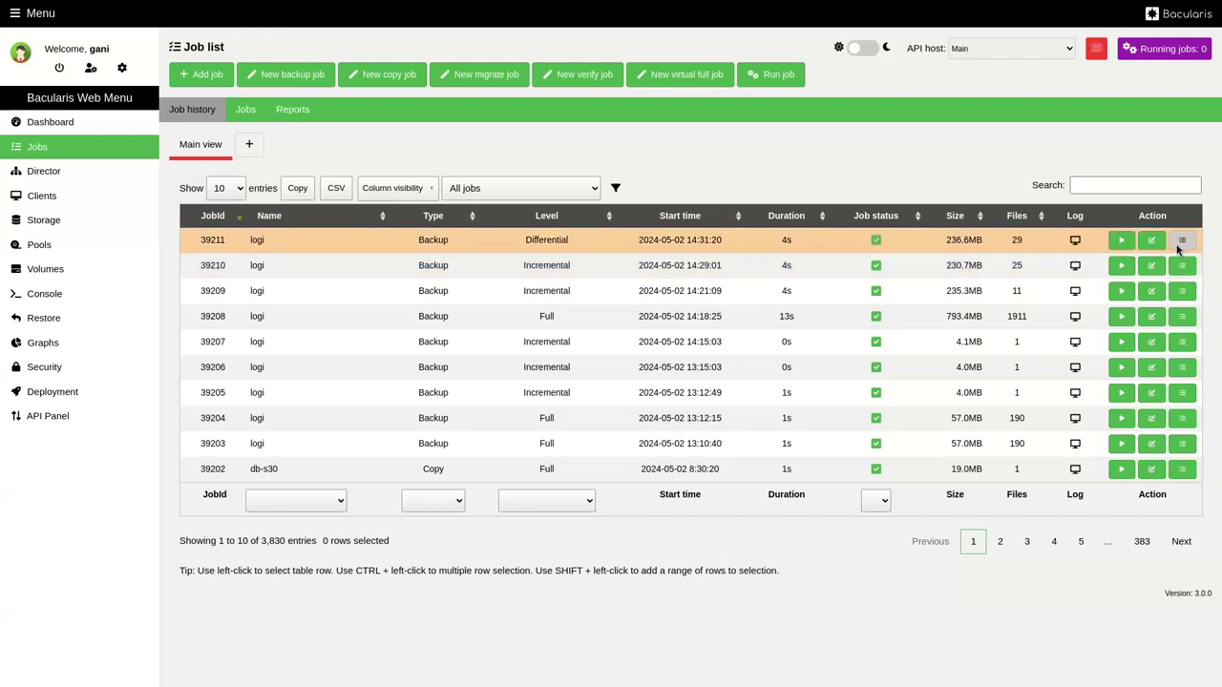
pyautogui.click(1181, 241)
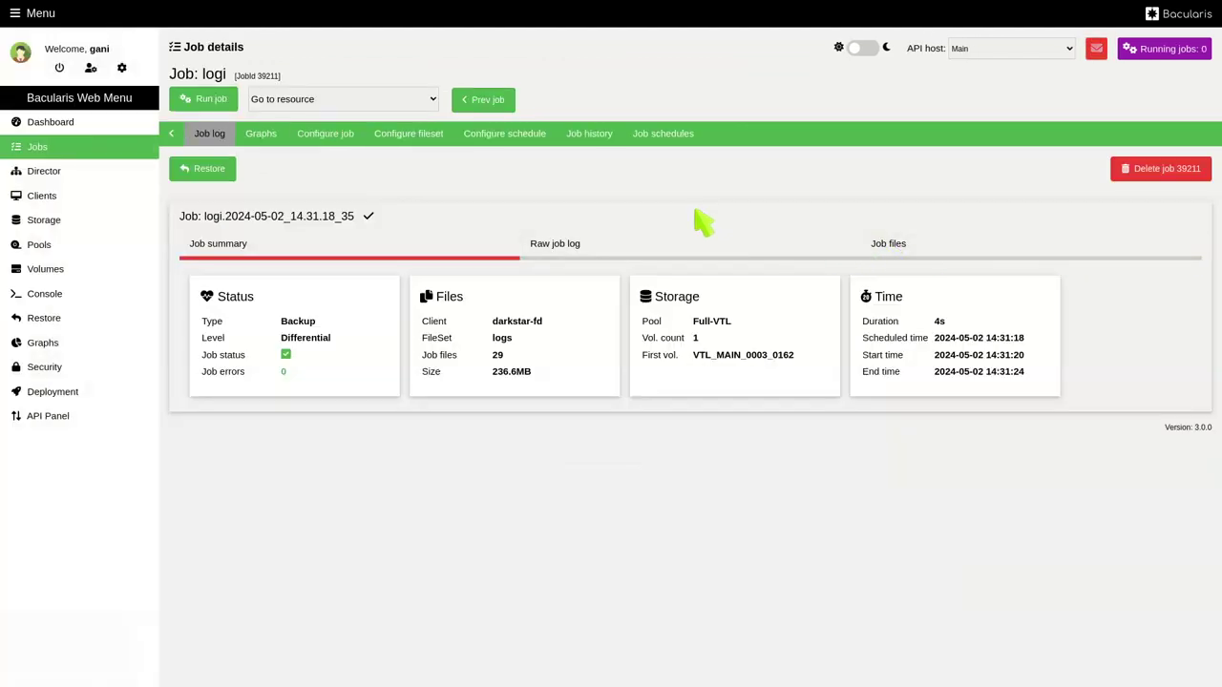
pyautogui.click(598, 145)
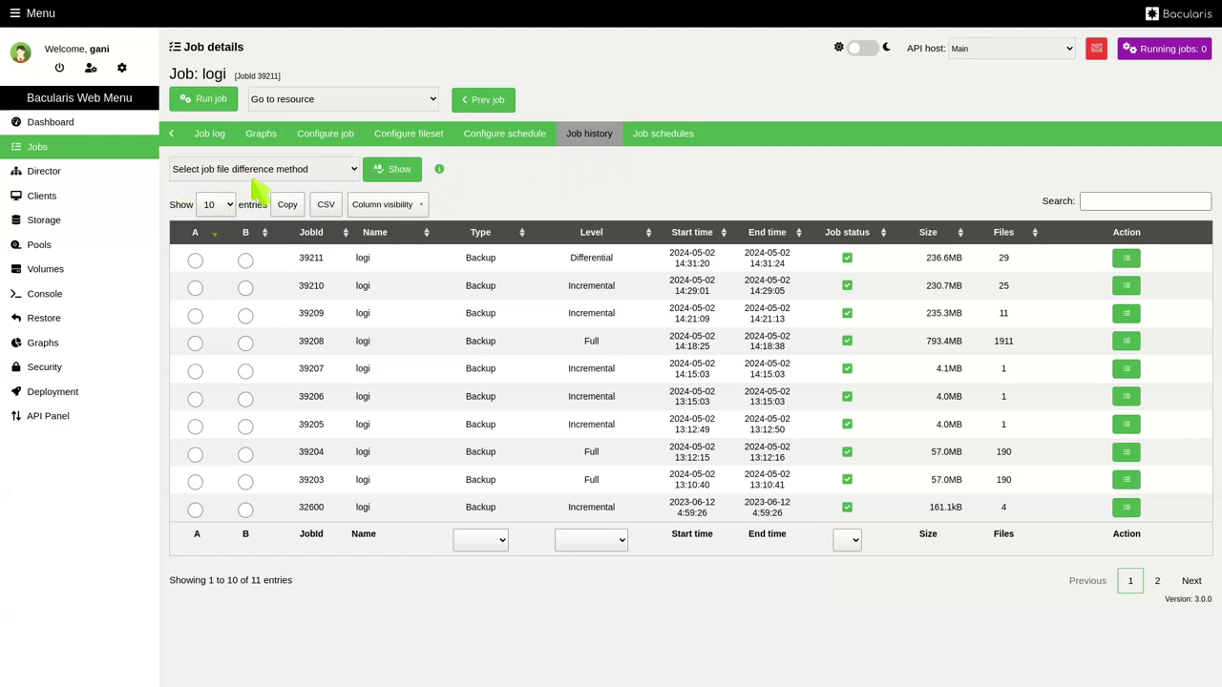
# Step: Review the available job file difference methods and read their help descriptions
pyautogui.click(349, 172)
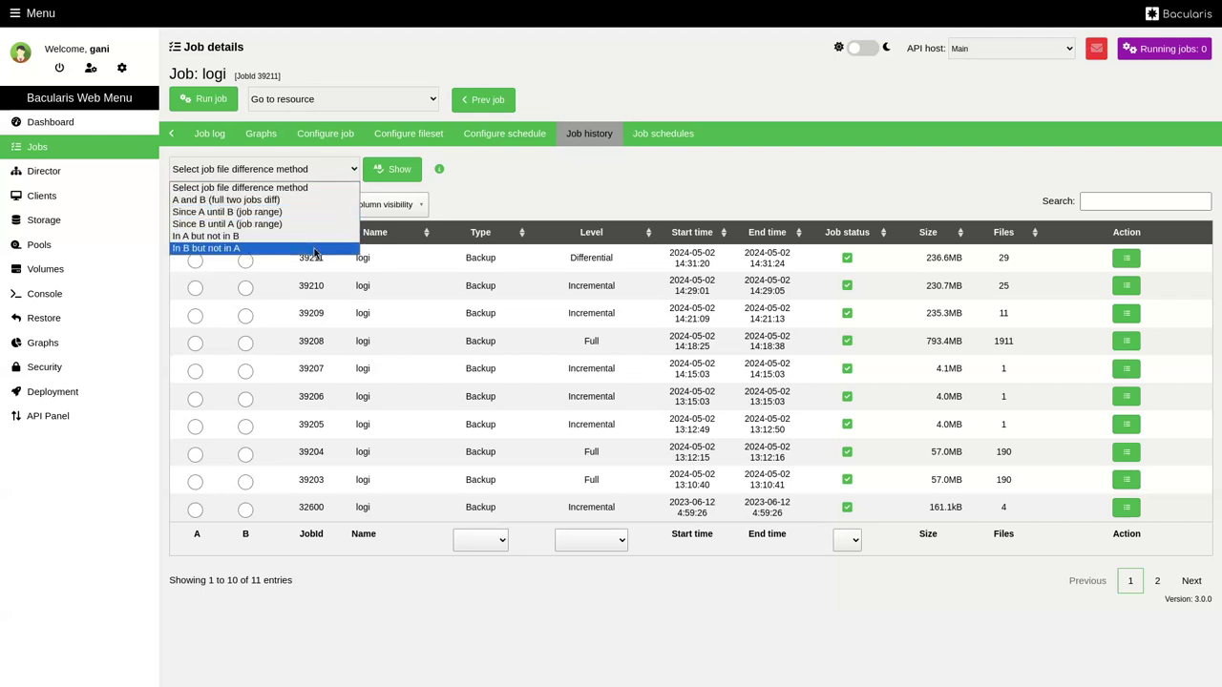
pyautogui.click(504, 189)
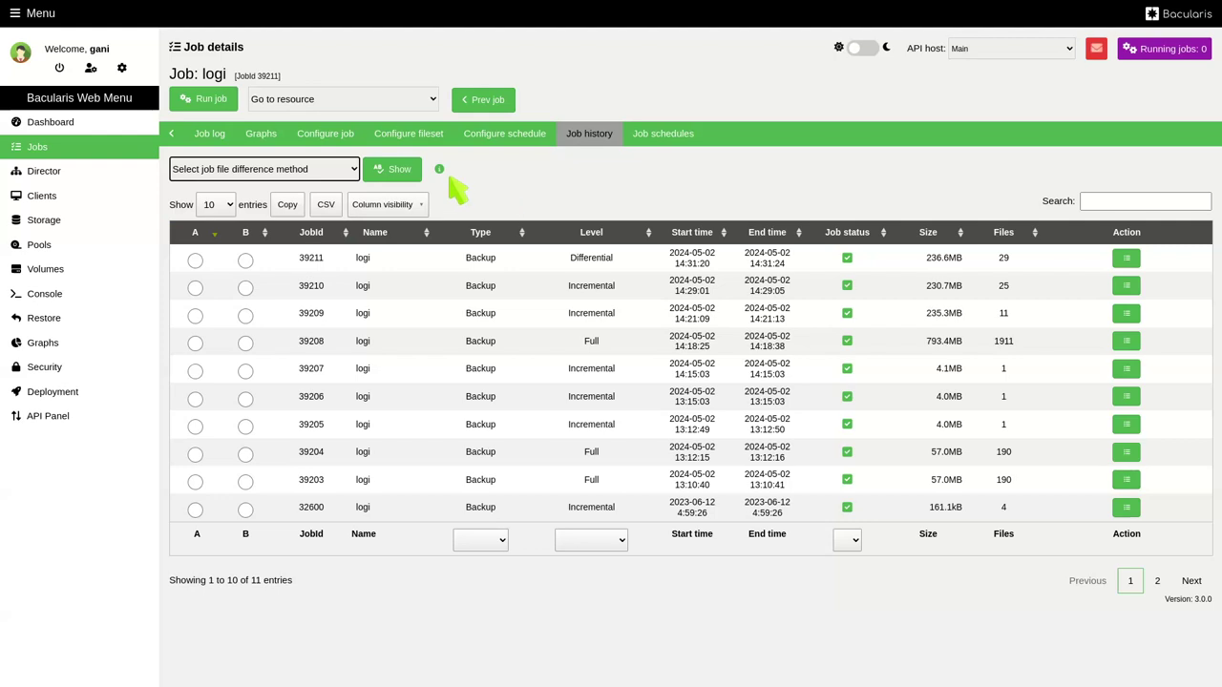
pyautogui.click(439, 170)
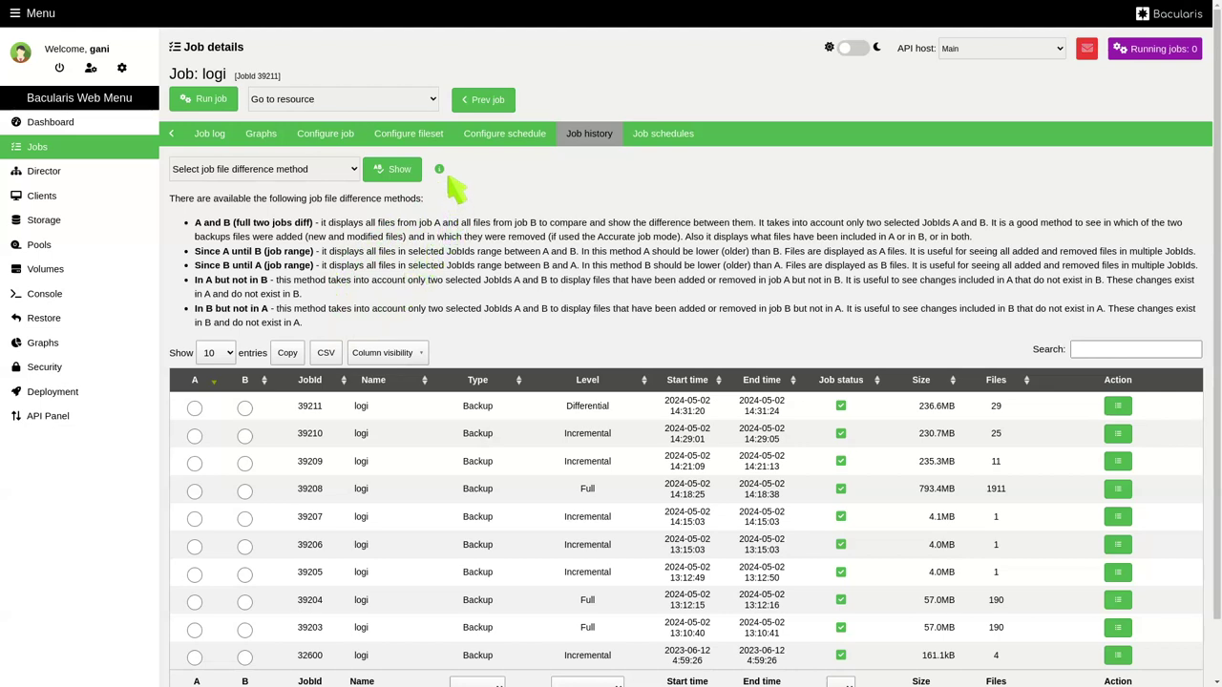
pyautogui.click(439, 170)
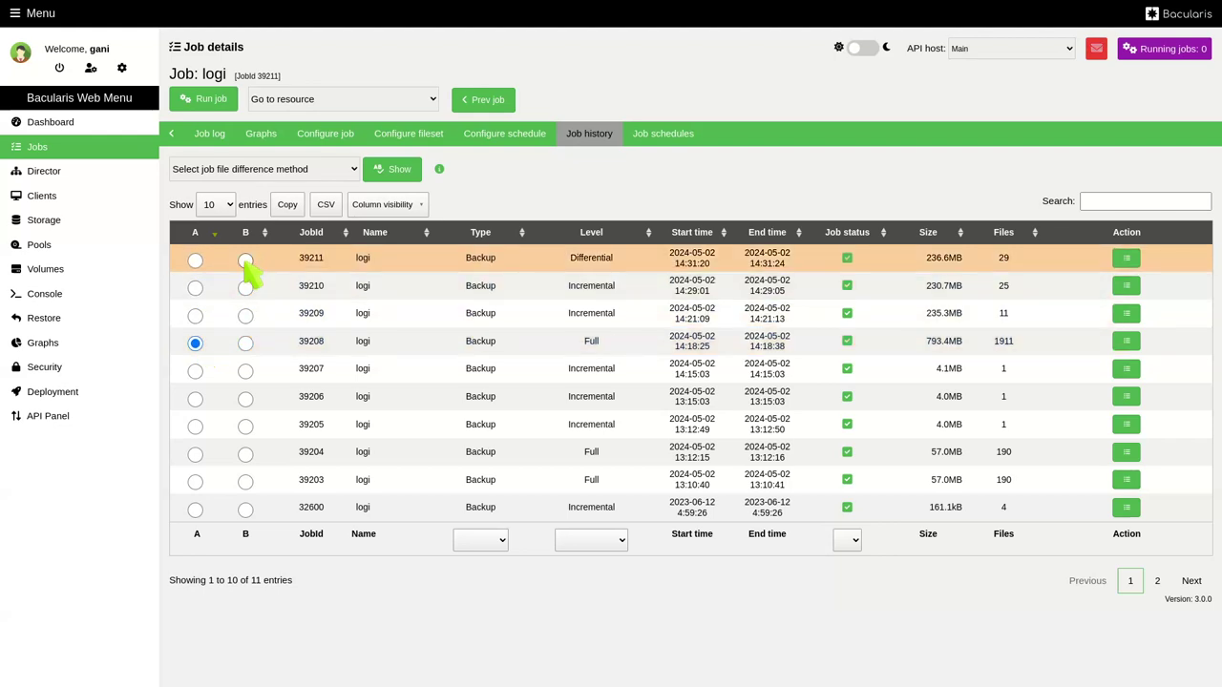
# Step: Show the "A and B (full two jobs diff)" file differences with job 39208 as A and job 39211 as B
pyautogui.click(250, 169)
pyautogui.click(246, 199)
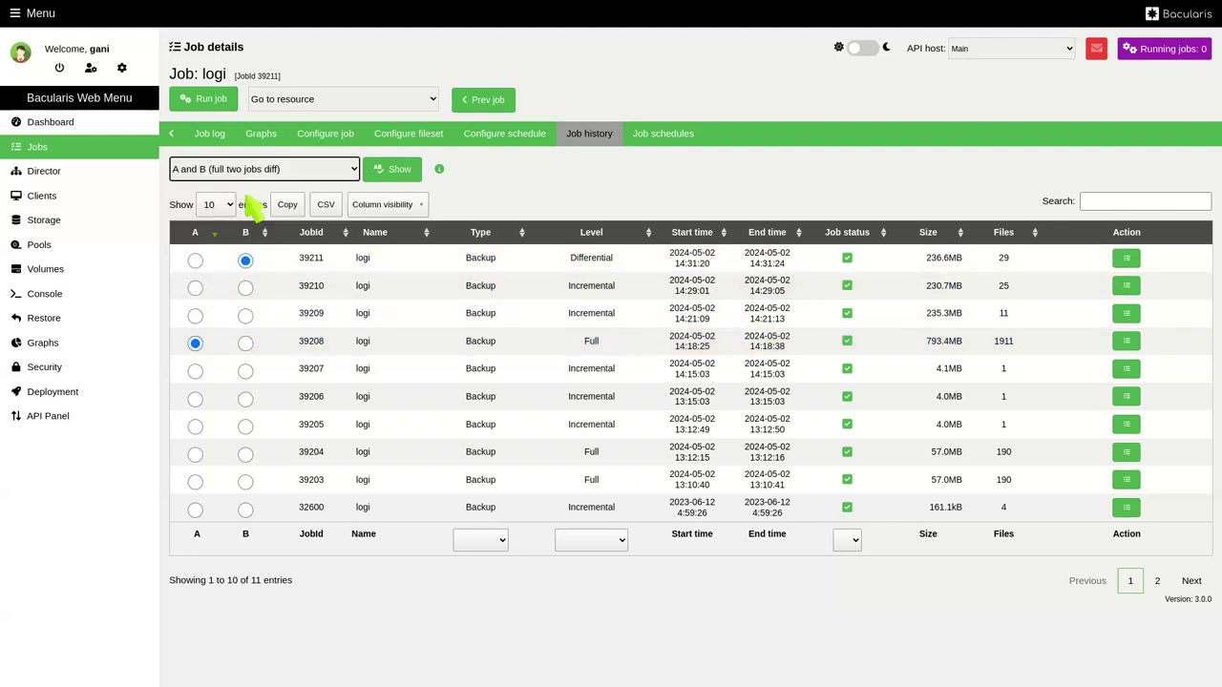
pyautogui.click(399, 170)
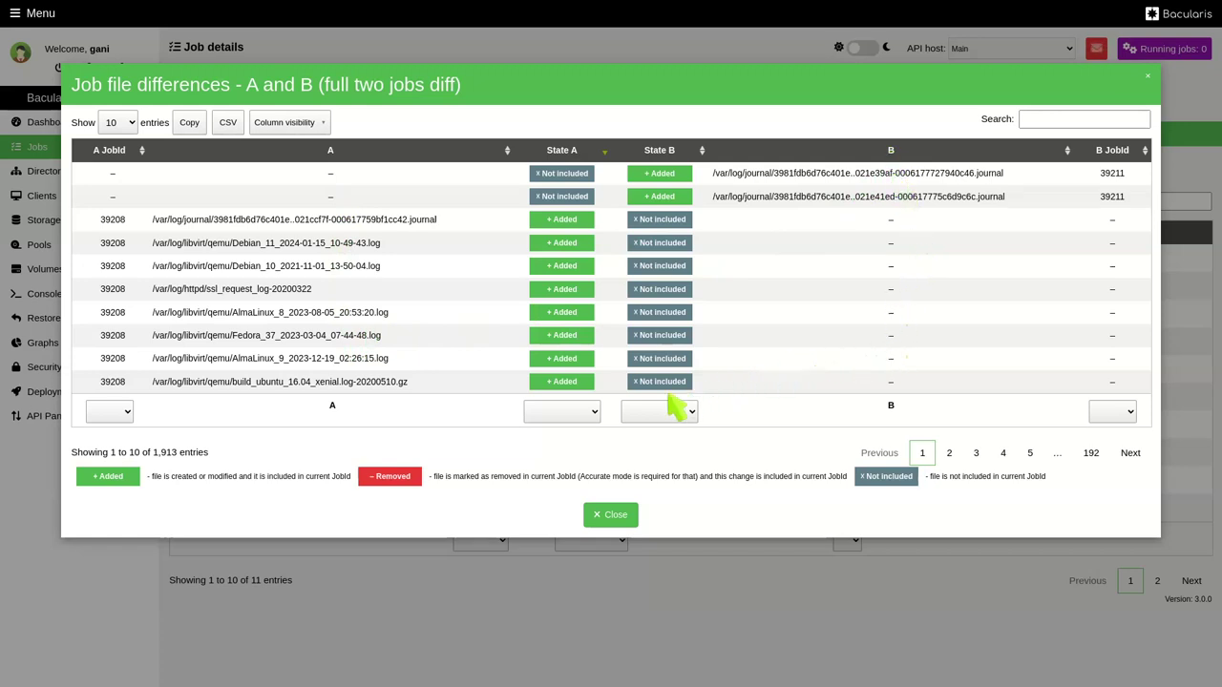
# Step: Filter the file differences to files with State A Added and State B Removed
pyautogui.click(550, 417)
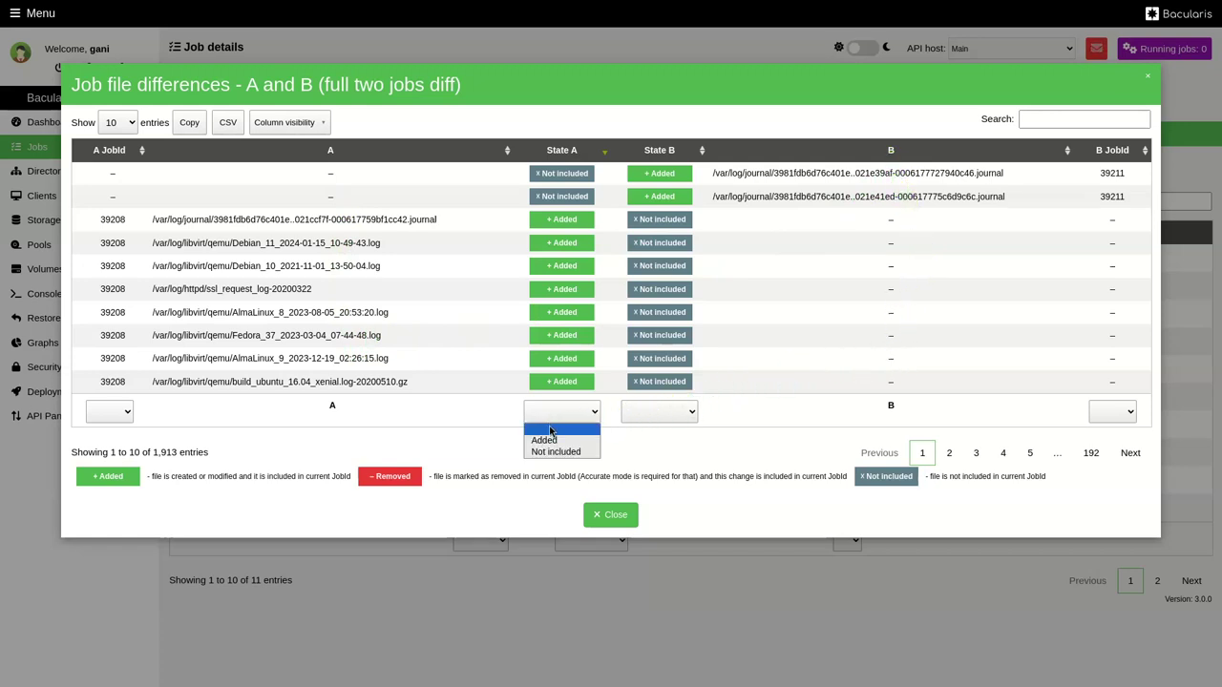
pyautogui.click(549, 441)
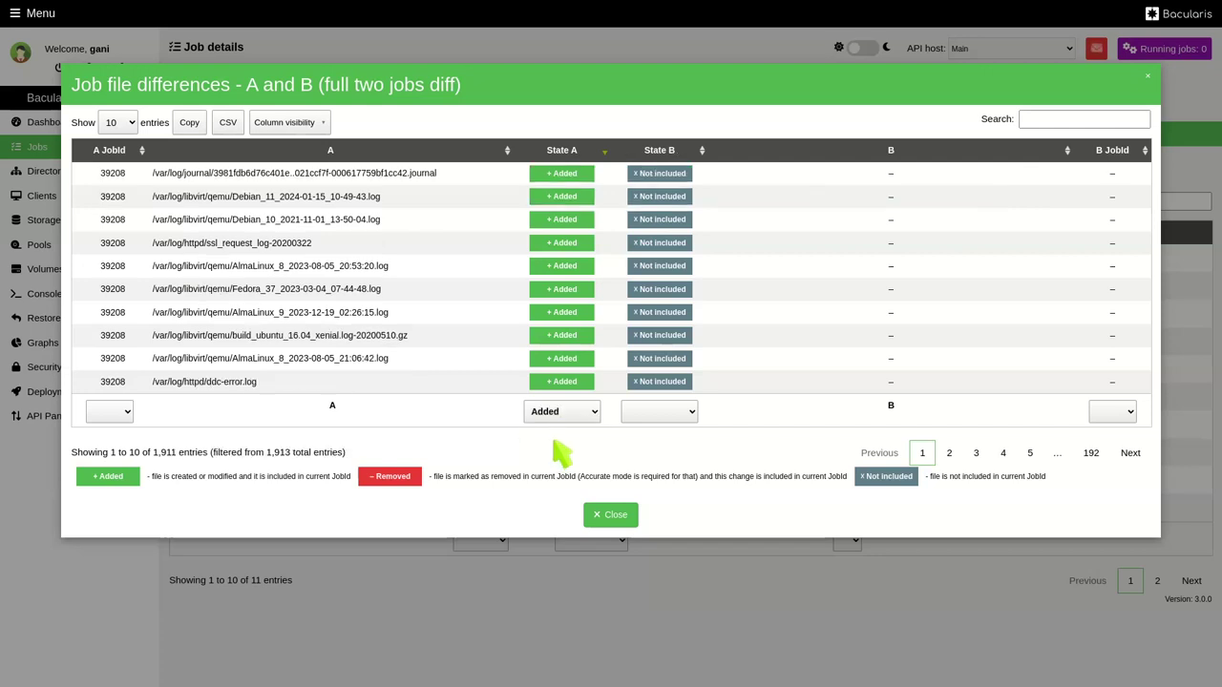
pyautogui.click(670, 415)
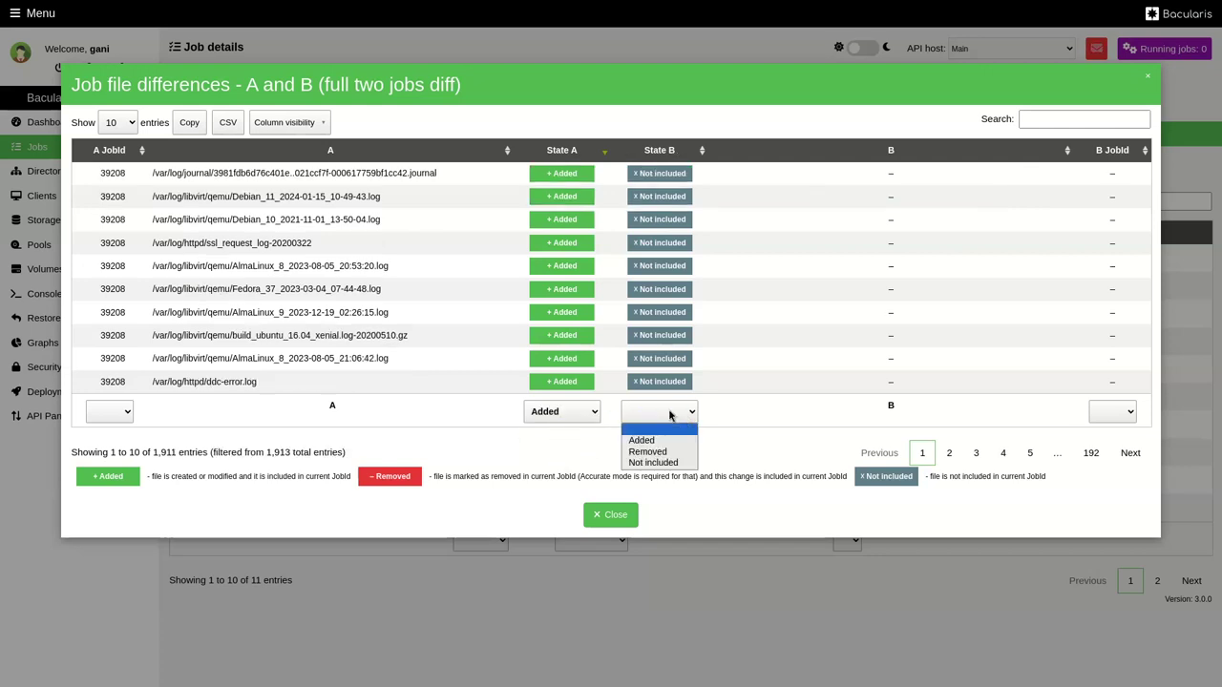
pyautogui.click(668, 452)
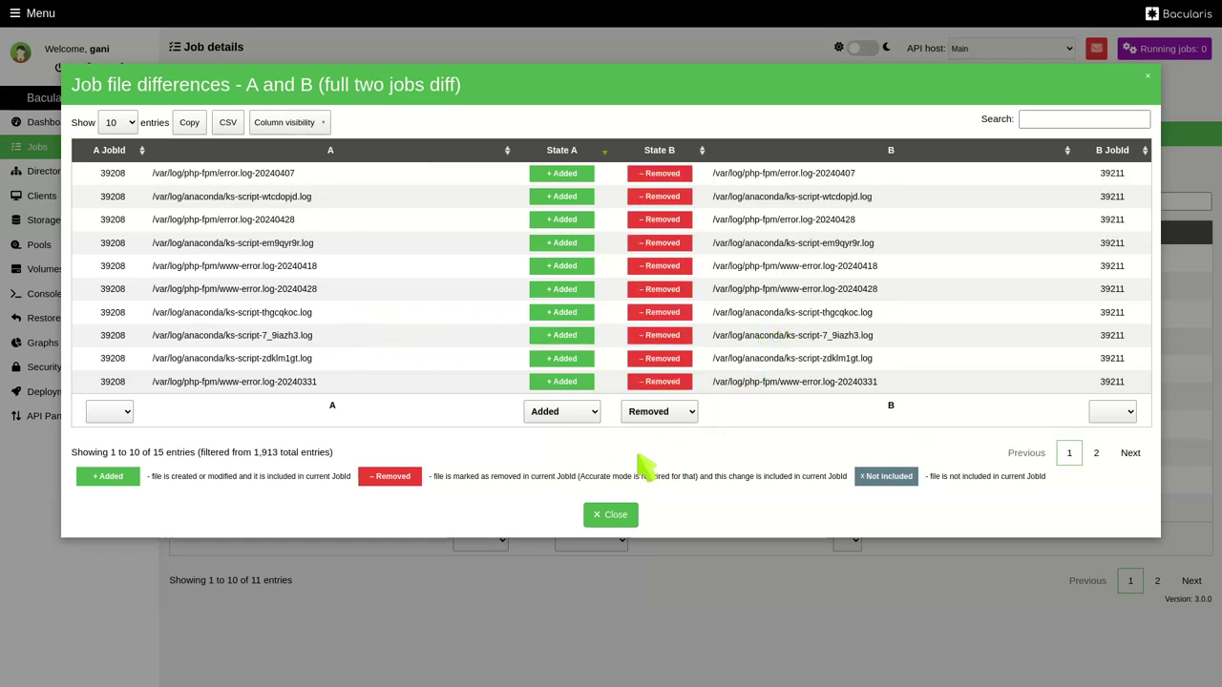
# Step: Filter State B by Added and then by Not included, and close the file differences
pyautogui.click(668, 416)
pyautogui.click(662, 437)
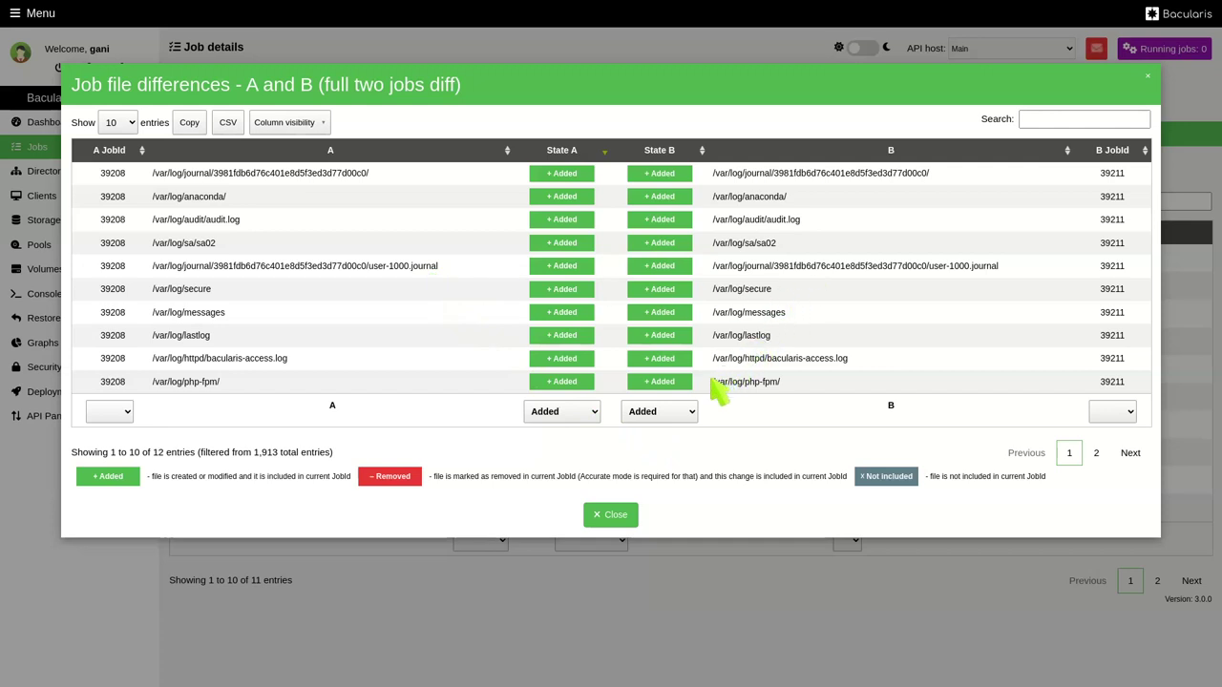
pyautogui.click(668, 413)
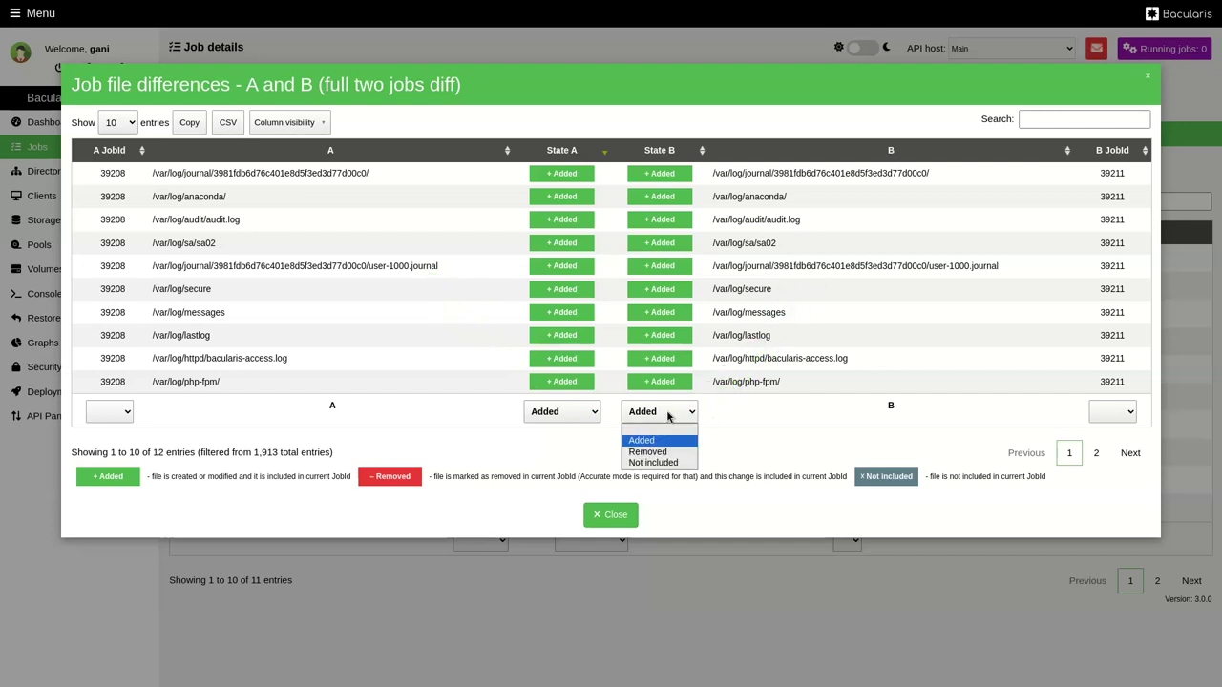
pyautogui.click(671, 464)
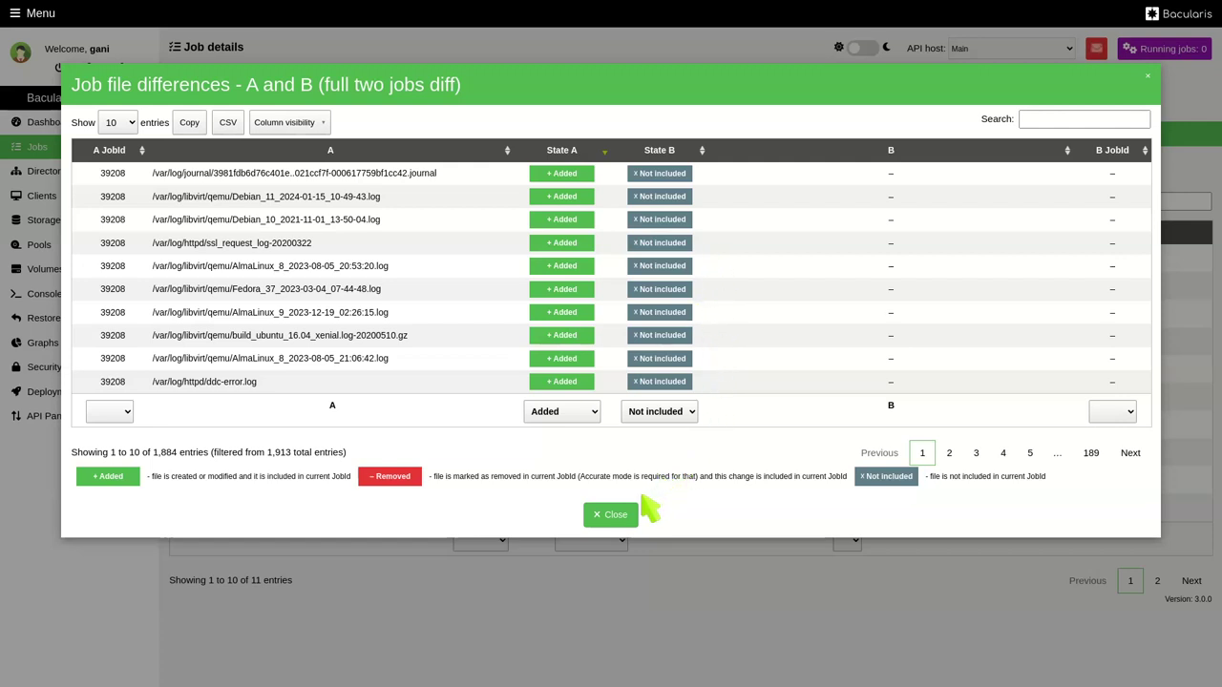
pyautogui.click(619, 515)
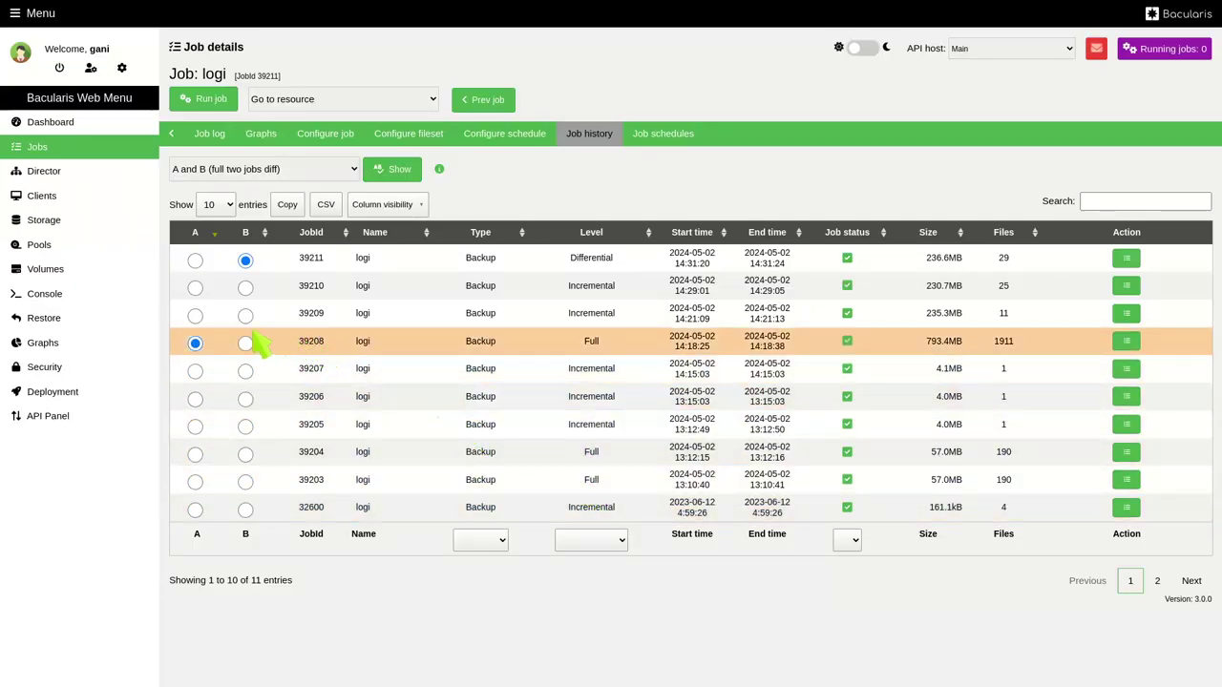
# Step: Show the "Since A until B (job range)" file differences with job 39209 as A and job 39210 as B
pyautogui.click(211, 170)
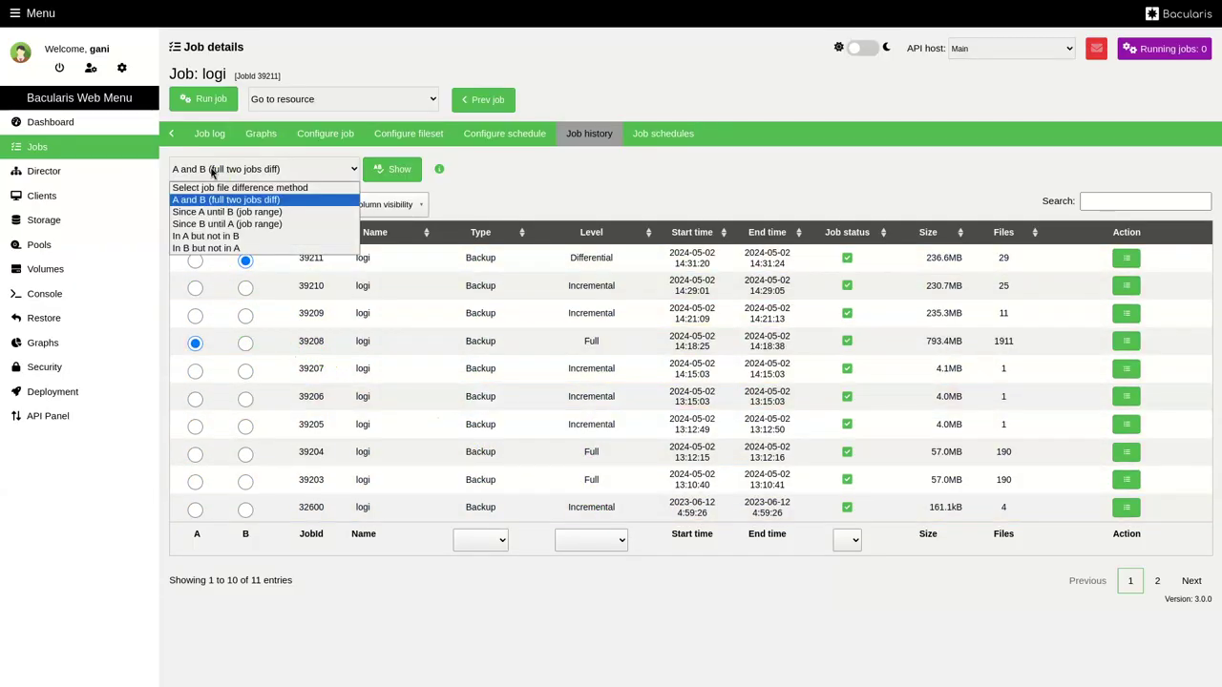
pyautogui.click(217, 212)
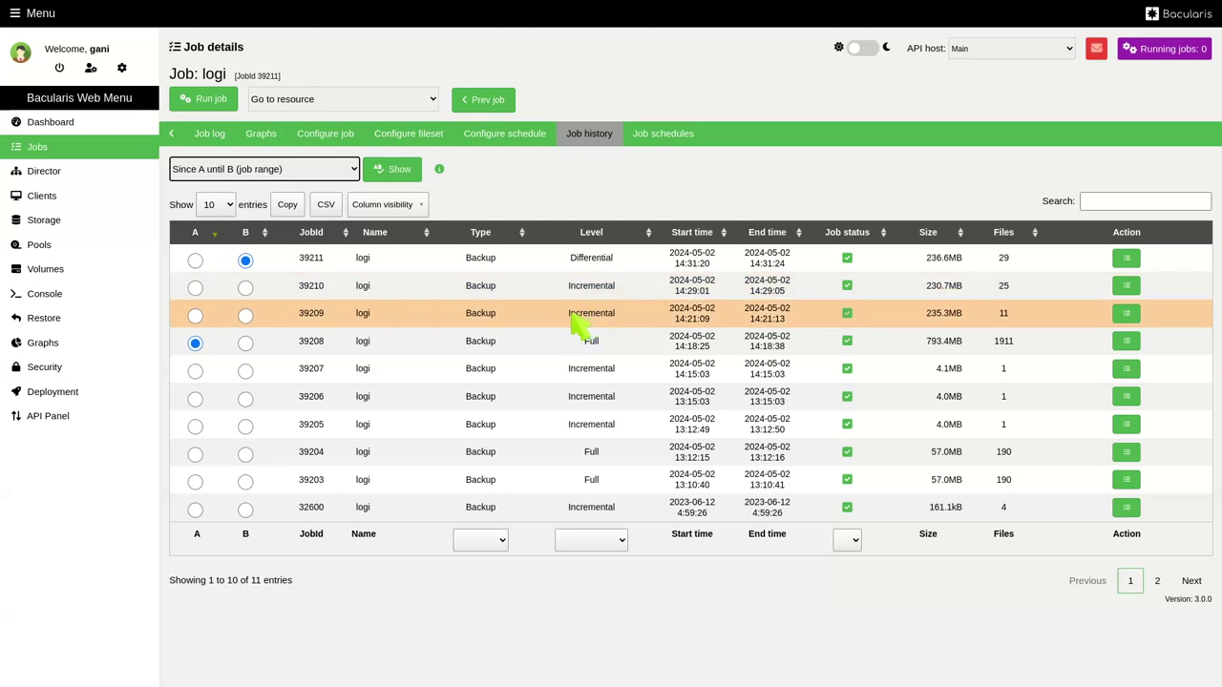
pyautogui.click(195, 316)
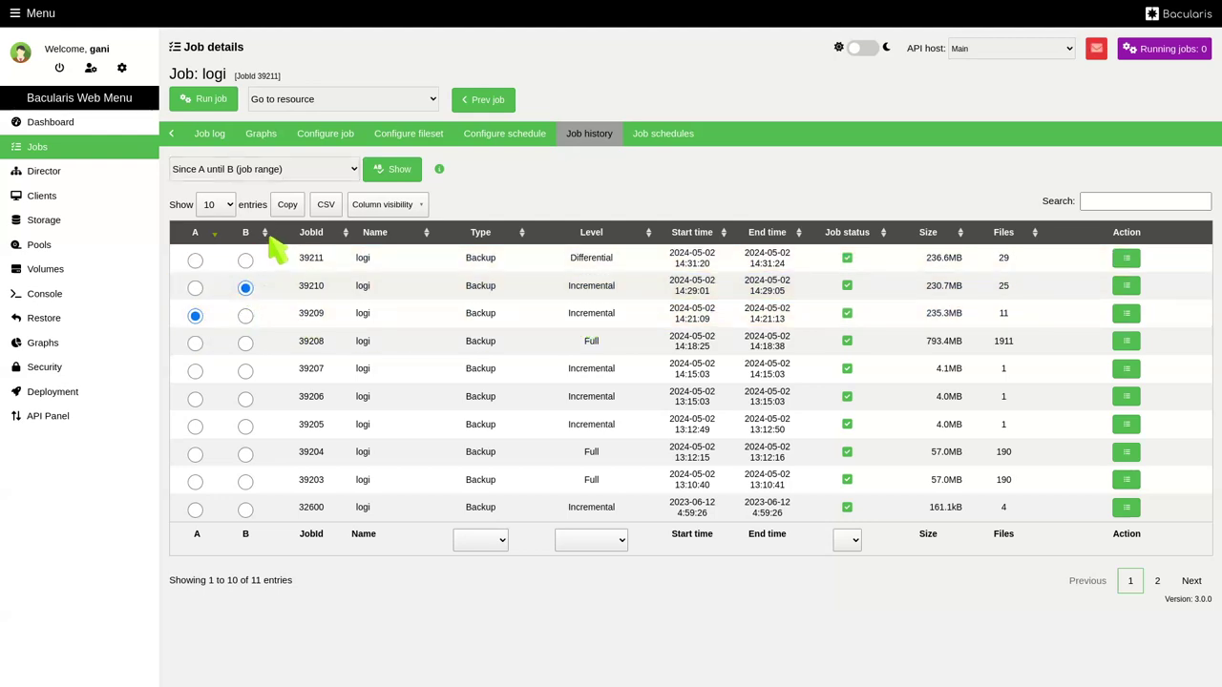
pyautogui.click(387, 177)
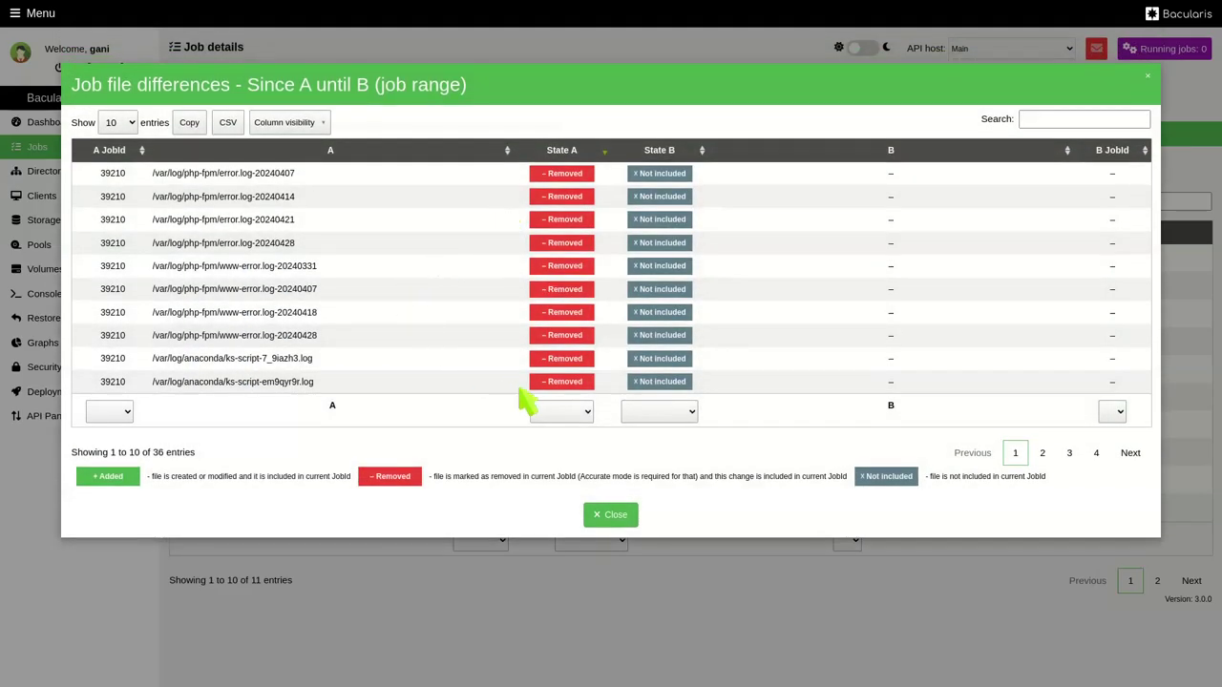
# Step: Filter the job range differences by State A Added, then by Removed, and close the results
pyautogui.click(582, 413)
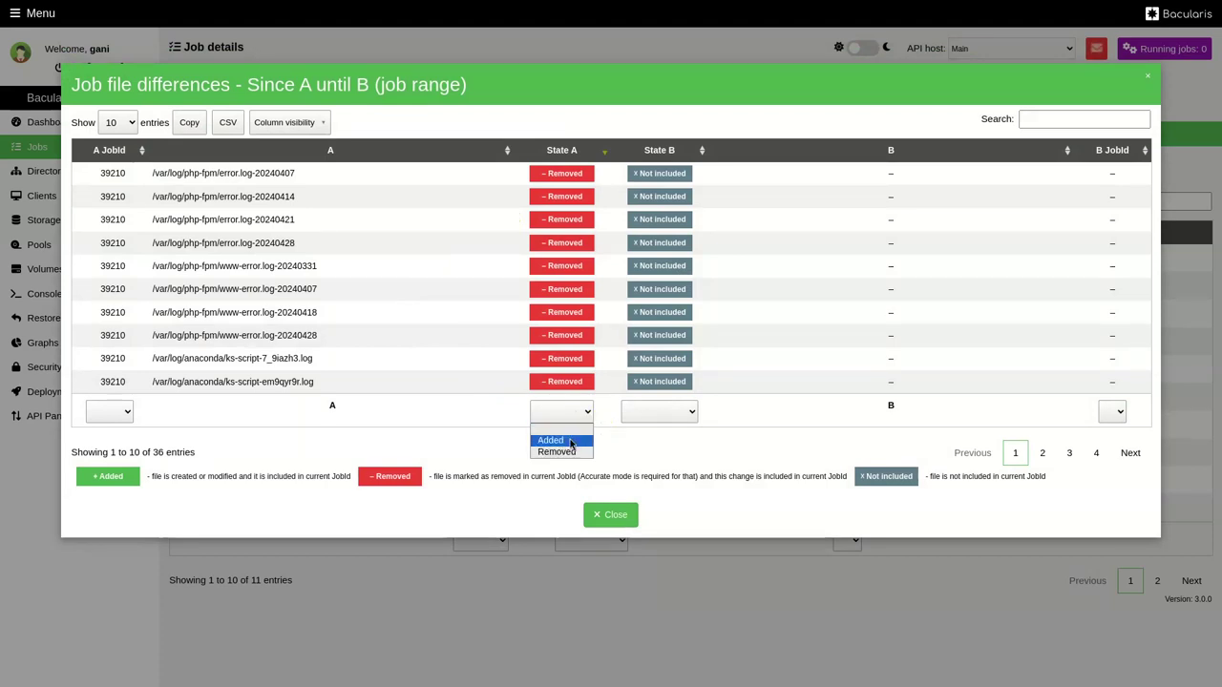
pyautogui.click(570, 442)
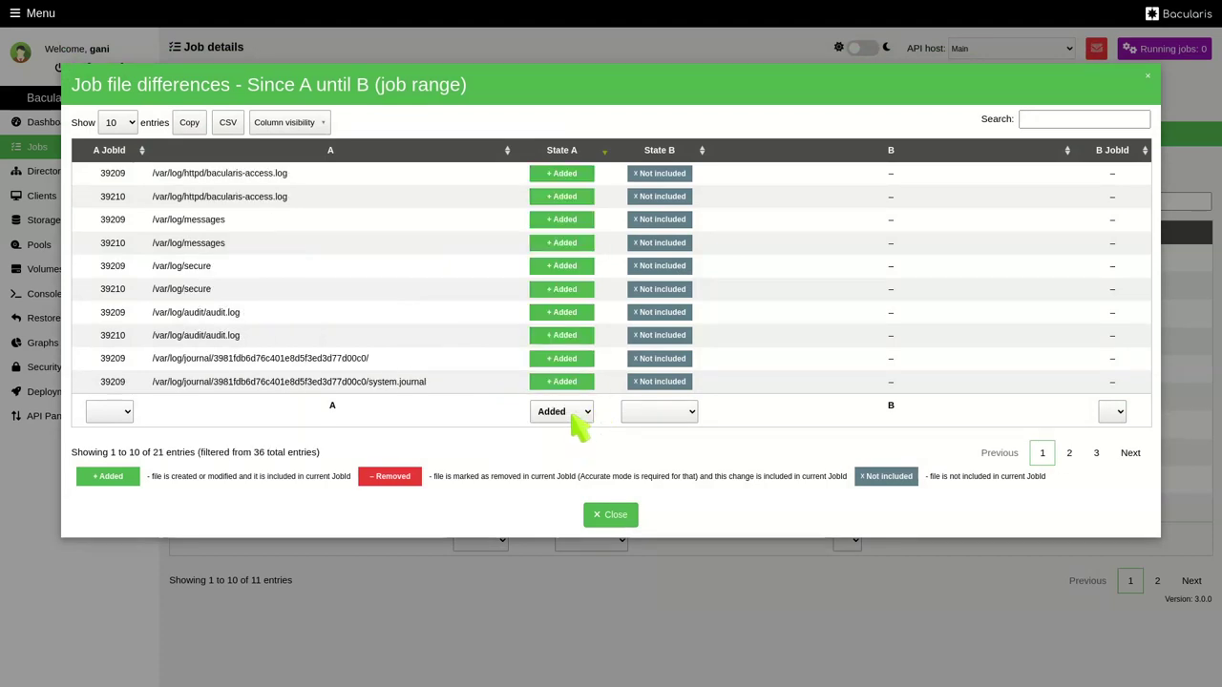
pyautogui.click(571, 416)
pyautogui.click(571, 452)
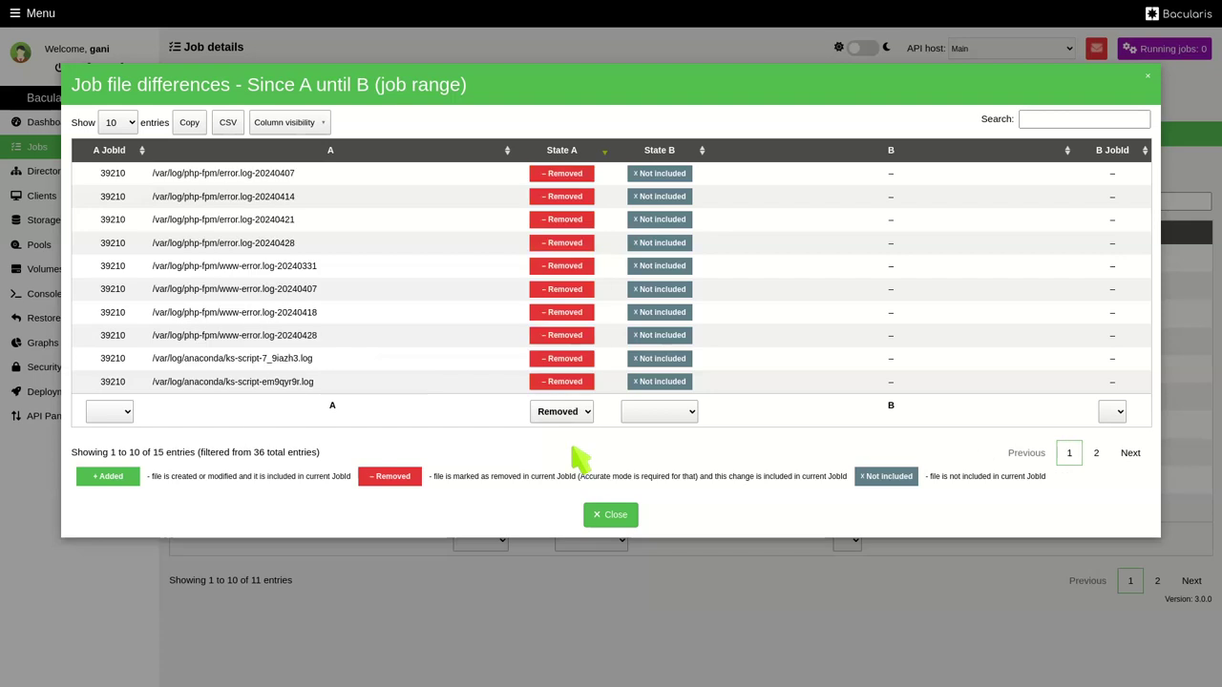
pyautogui.click(609, 517)
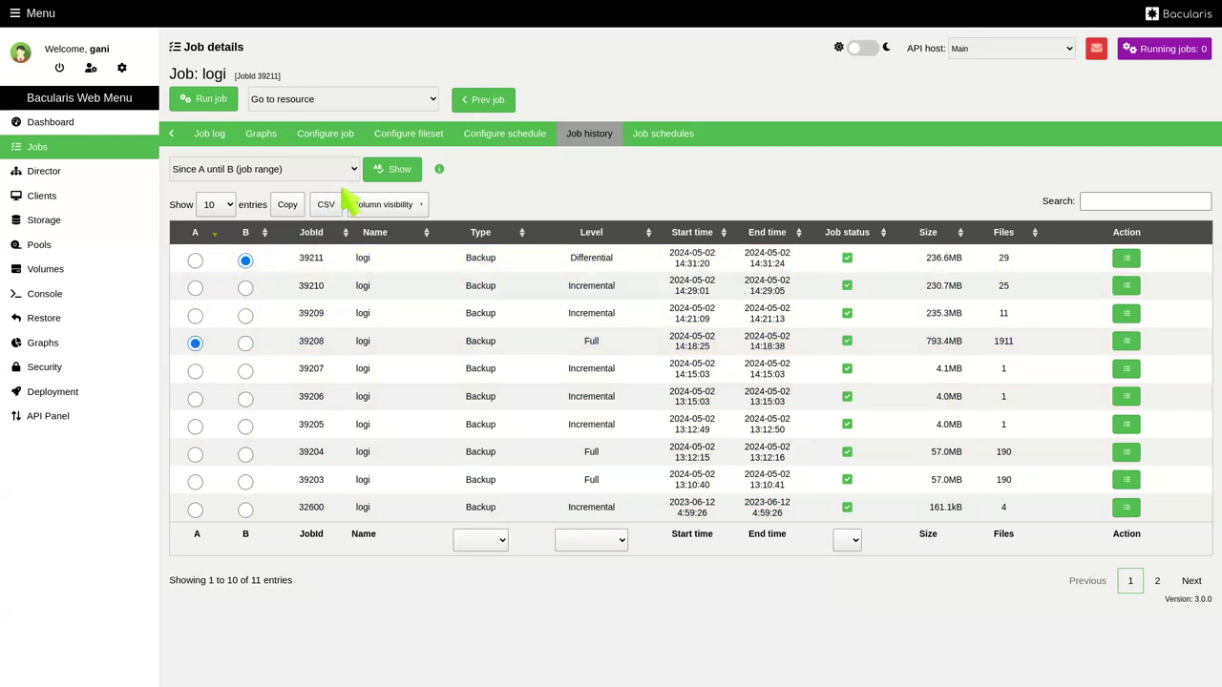
# Step: Show the job range differences since job 39208 until job 39211, filter State A by Added, and clear that filter
pyautogui.click(389, 172)
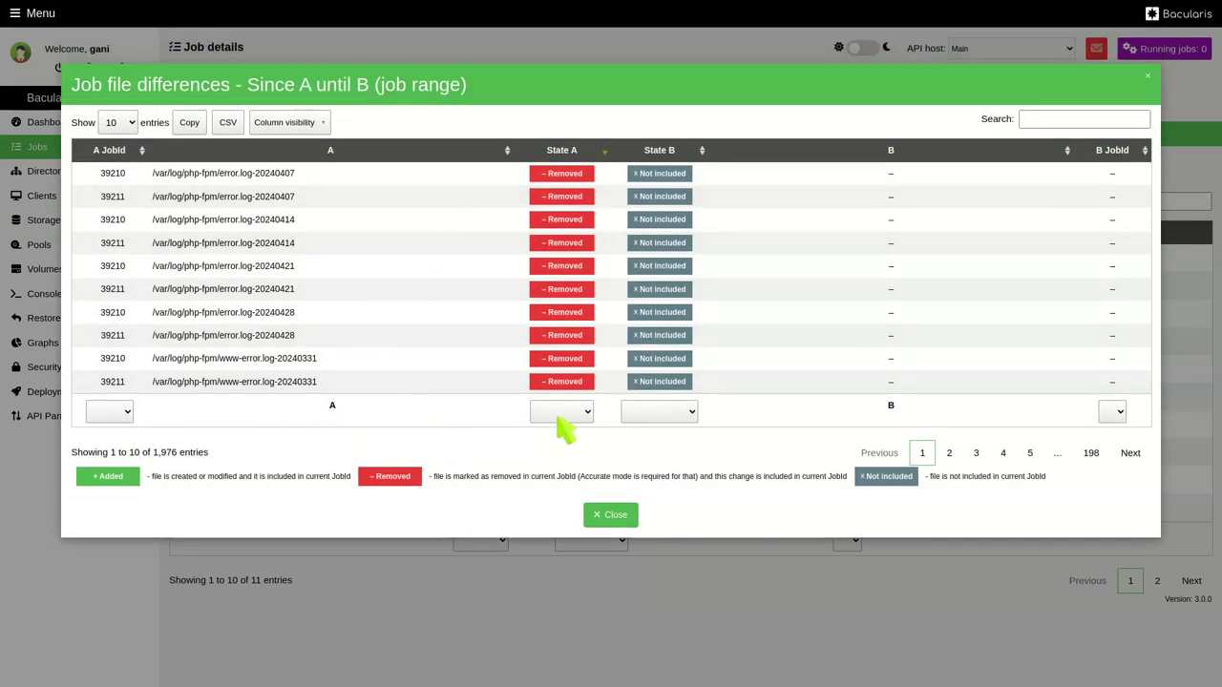
pyautogui.click(561, 412)
pyautogui.click(558, 425)
pyautogui.click(554, 410)
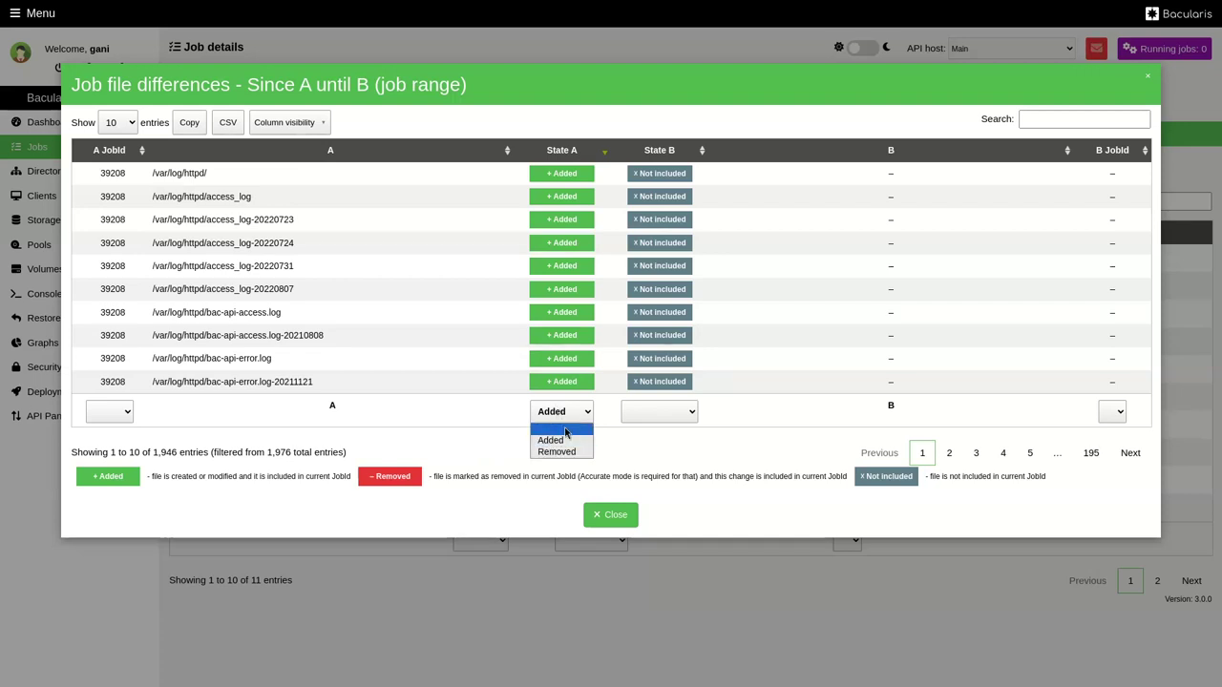
pyautogui.click(565, 431)
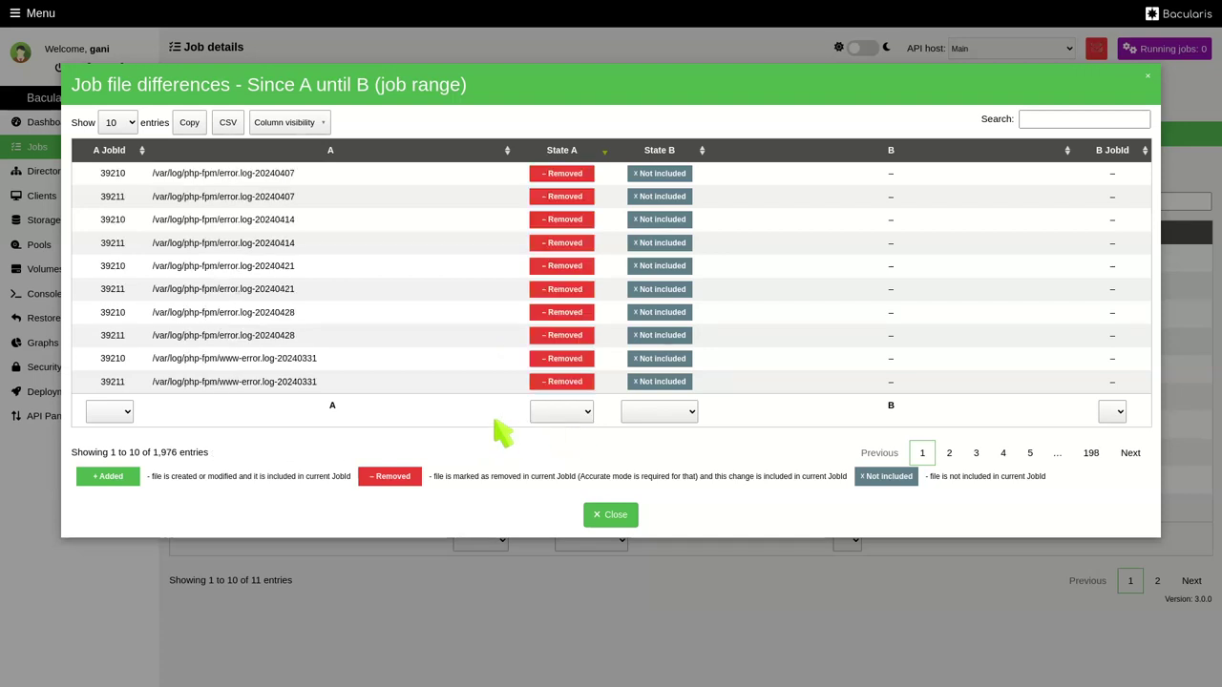
# Step: Filter the range by A JobId 39209 with State A Removed, switch the A JobId filter to 39211, and close the results
pyautogui.click(132, 412)
pyautogui.click(113, 447)
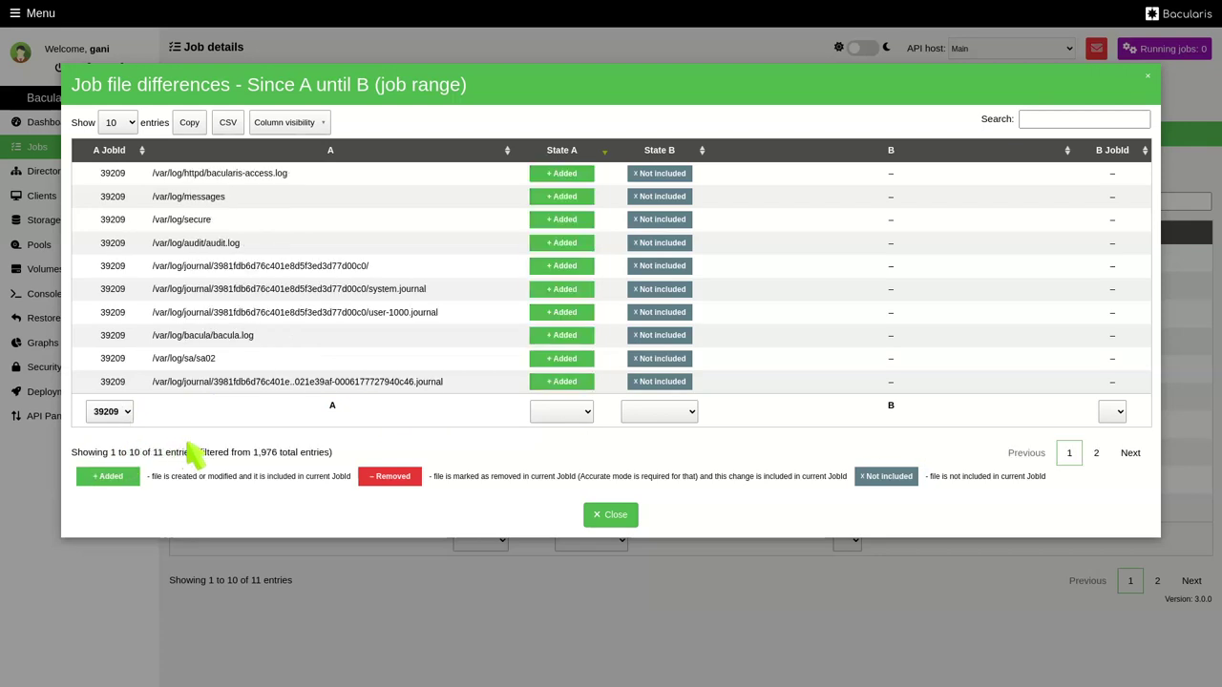
pyautogui.click(580, 417)
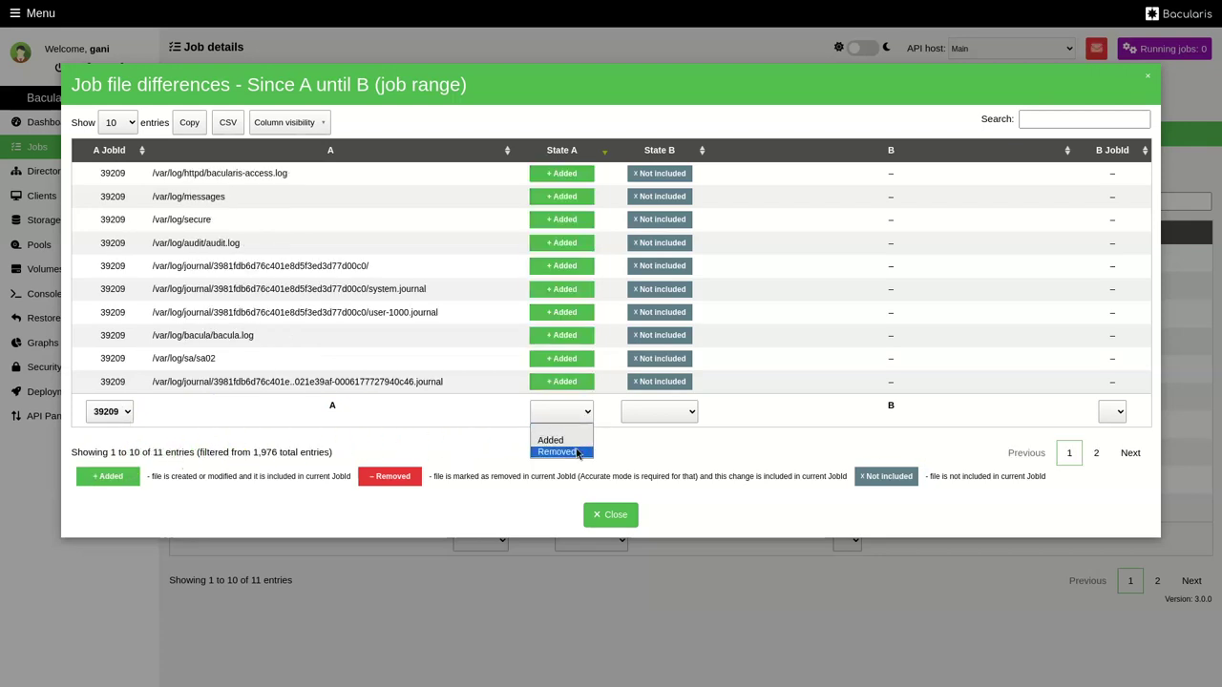
pyautogui.click(578, 453)
pyautogui.click(122, 198)
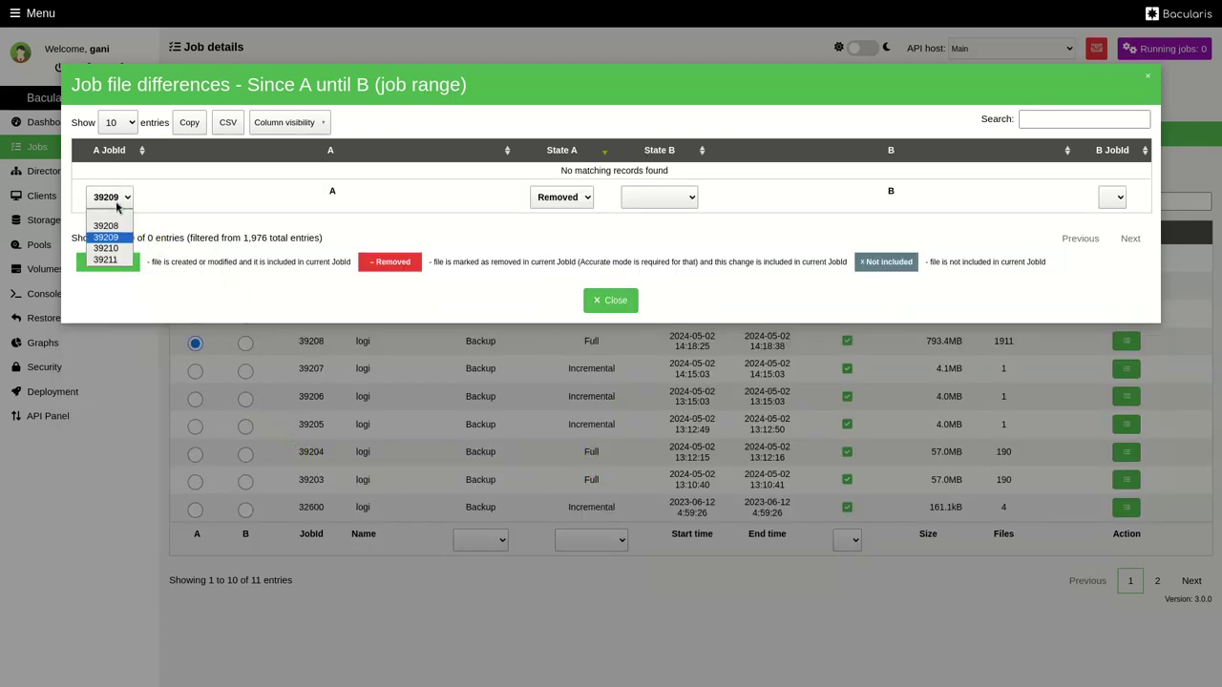
pyautogui.click(122, 272)
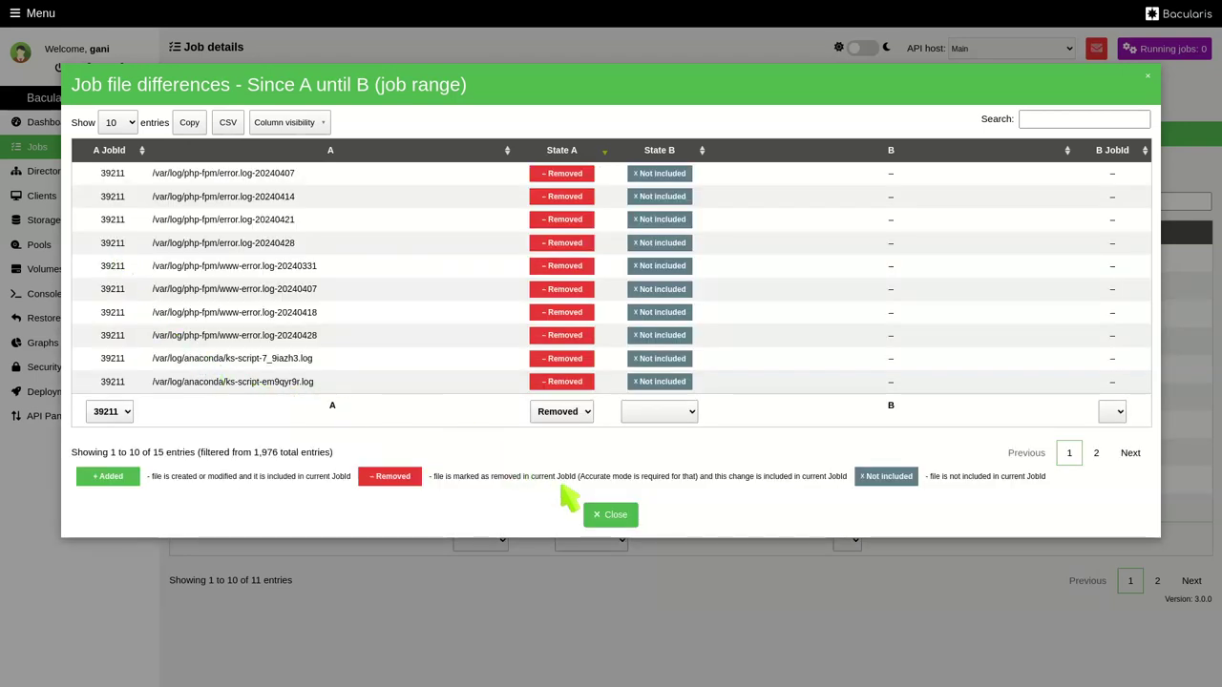
pyautogui.click(615, 516)
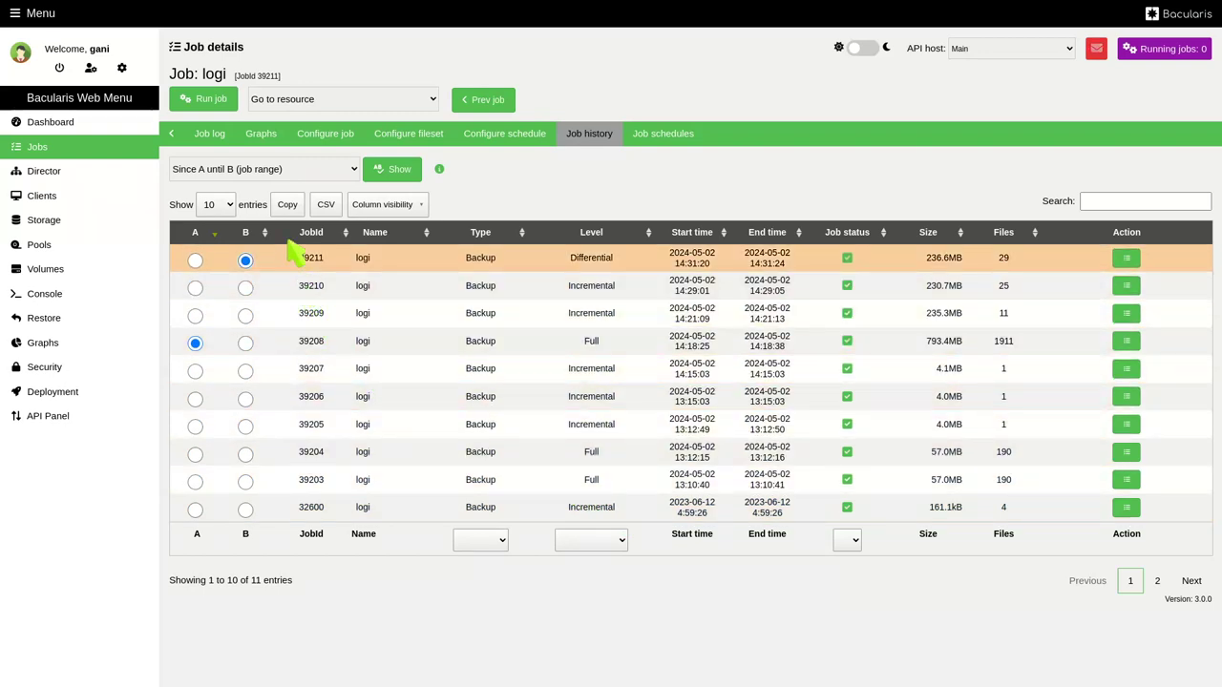
# Step: Show the "In A but not in B" file differences for jobs 39208 and 39211, and close the results
pyautogui.click(287, 172)
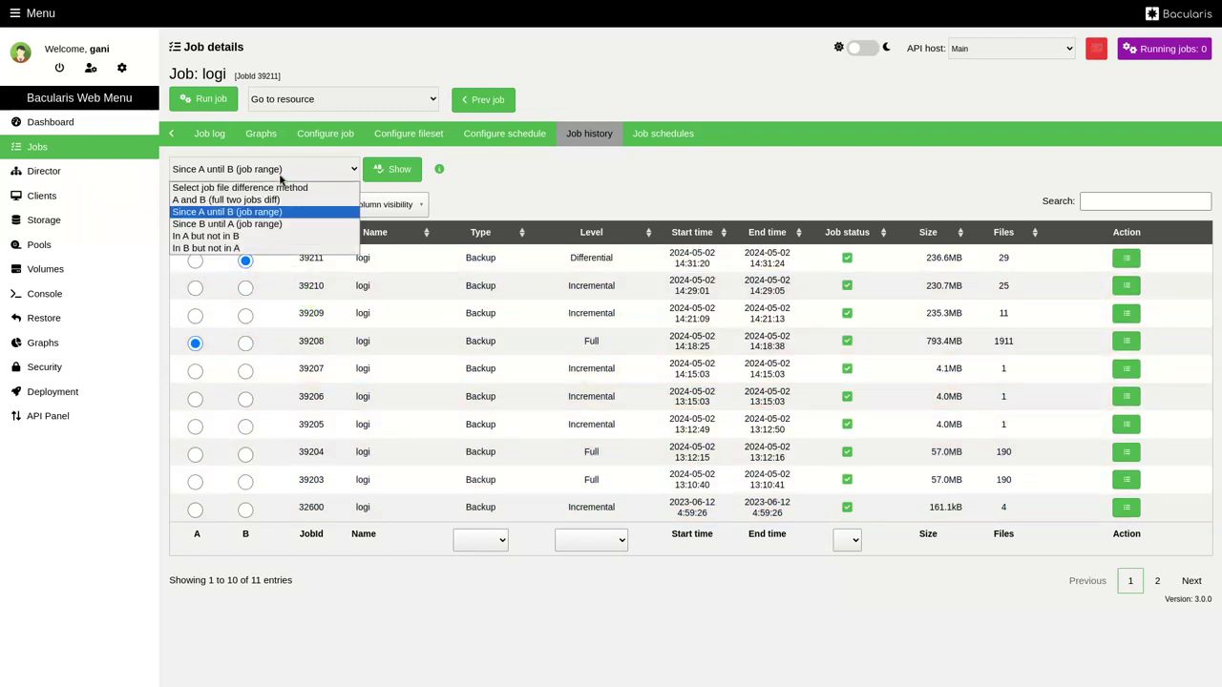
pyautogui.click(268, 238)
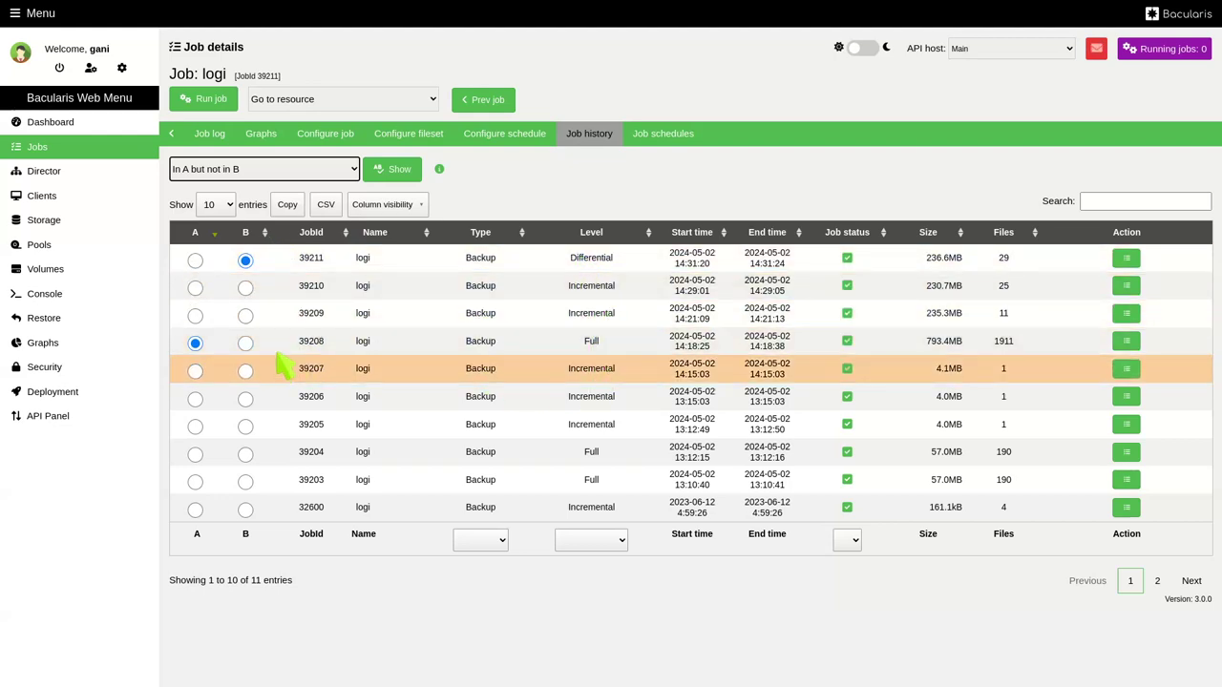
pyautogui.click(399, 175)
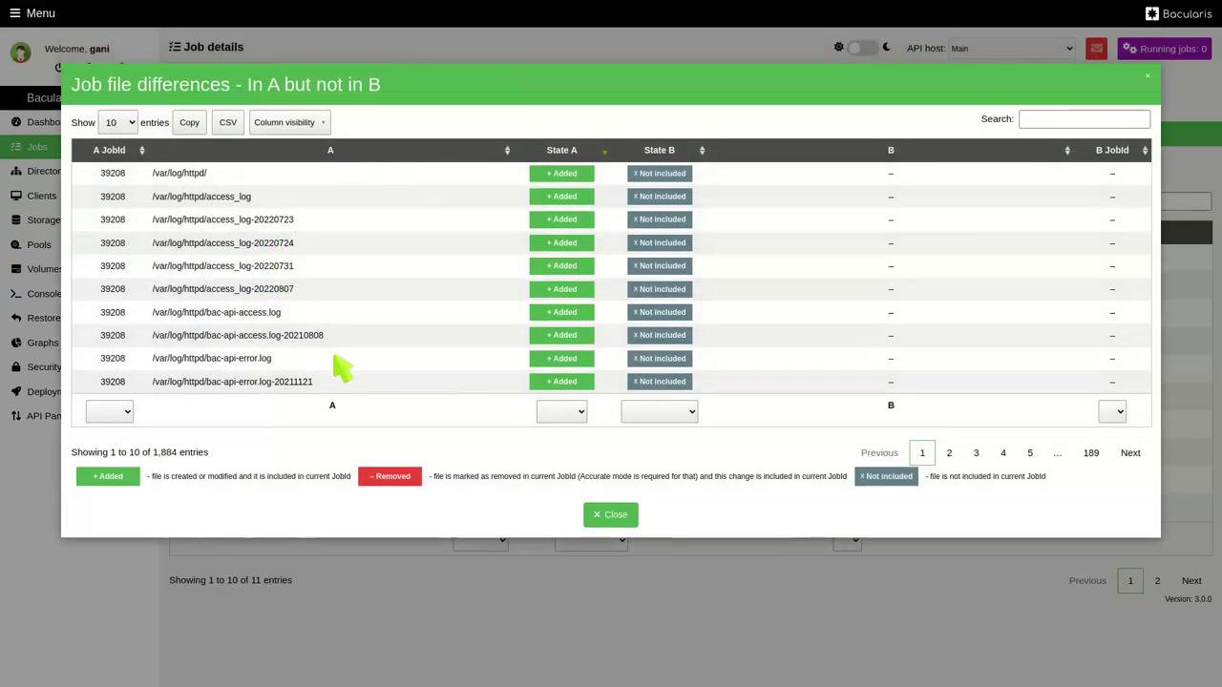
pyautogui.click(622, 516)
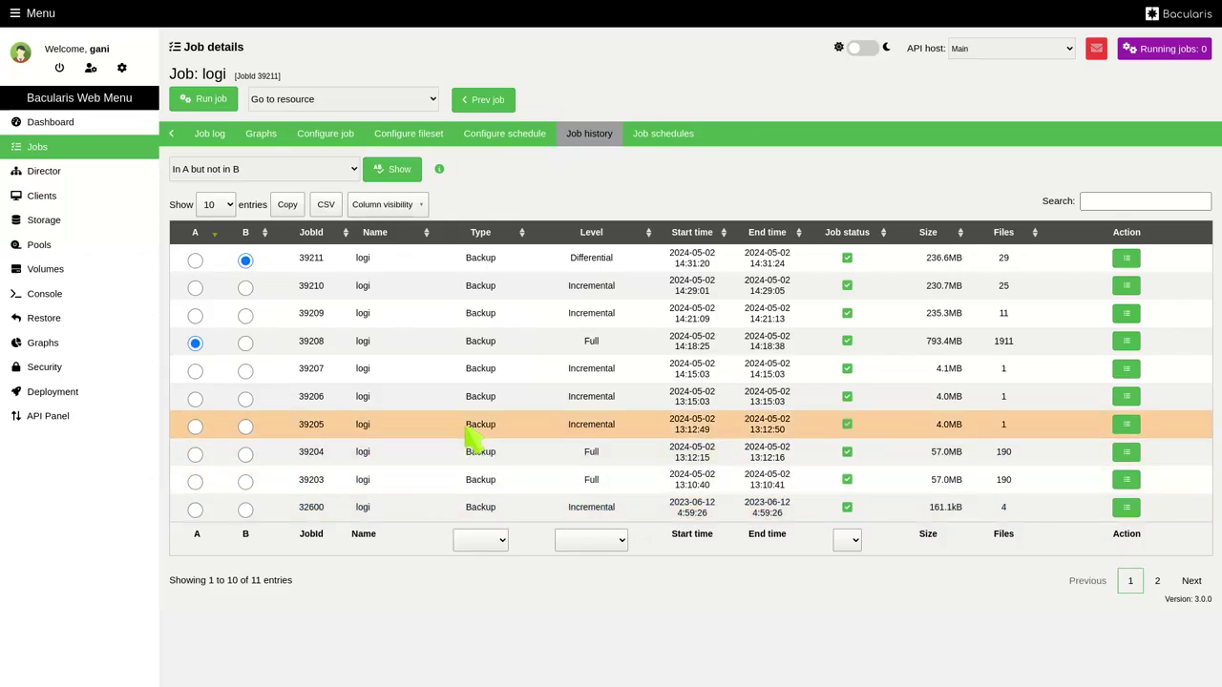
# Step: Show the "In B but not in A" file differences for the same two jobs, and close the results
pyautogui.click(313, 169)
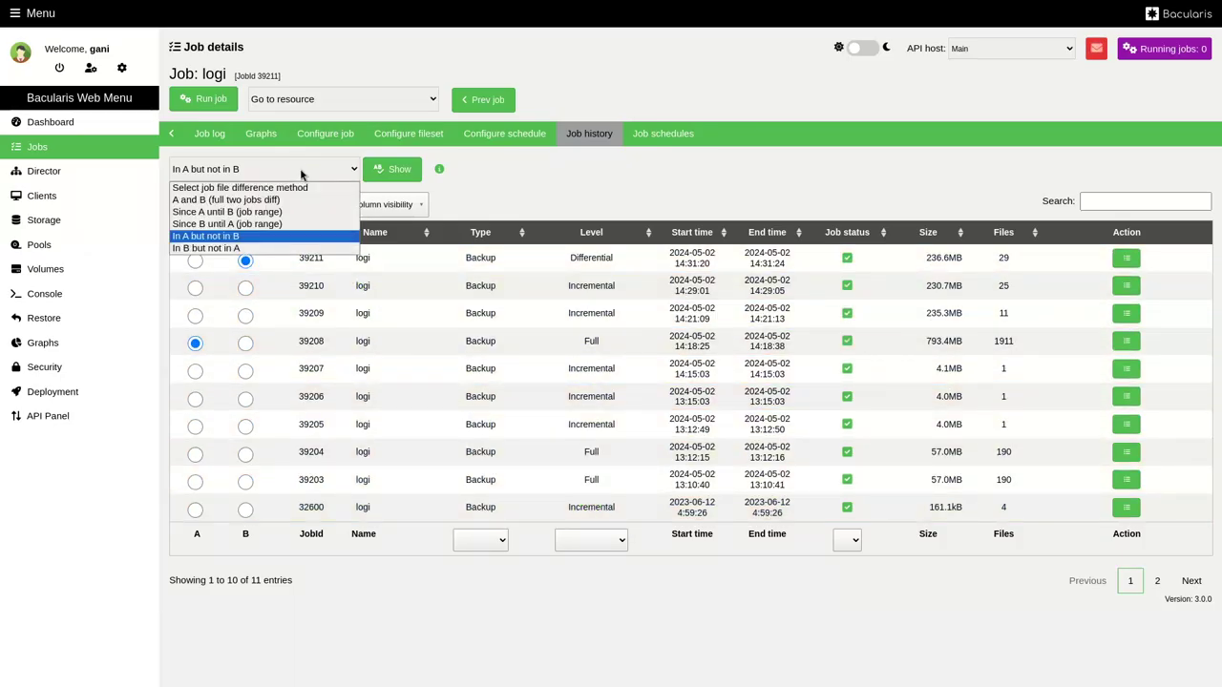
pyautogui.click(268, 248)
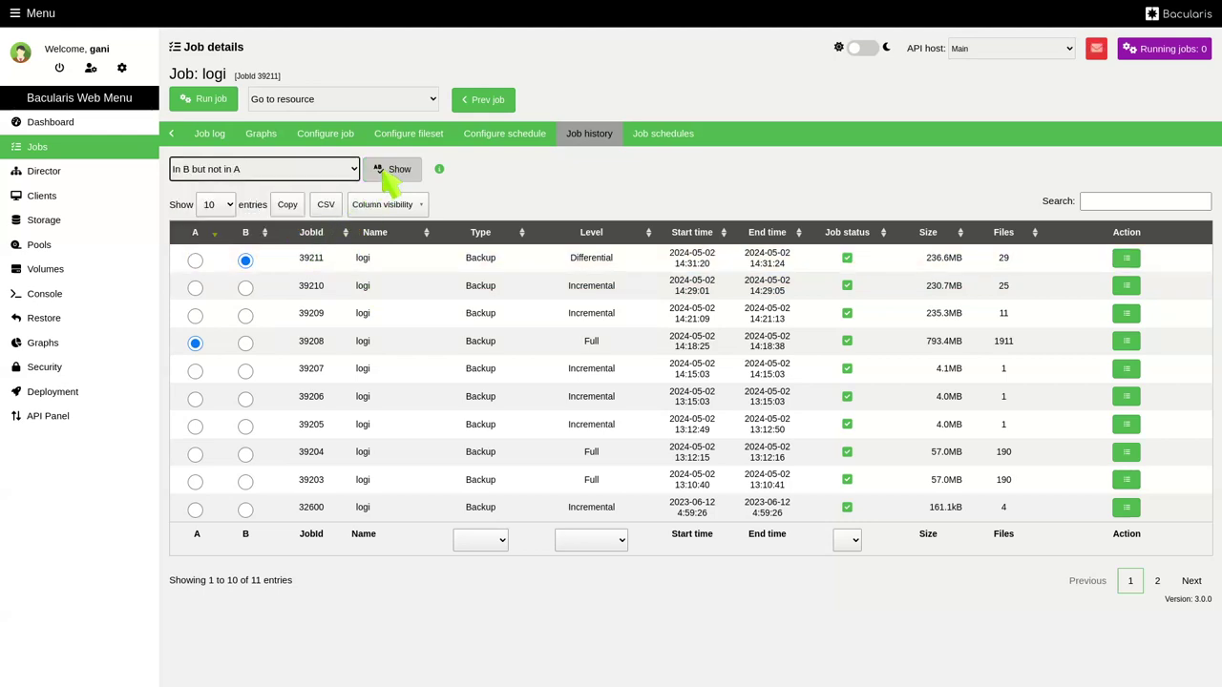
pyautogui.click(394, 176)
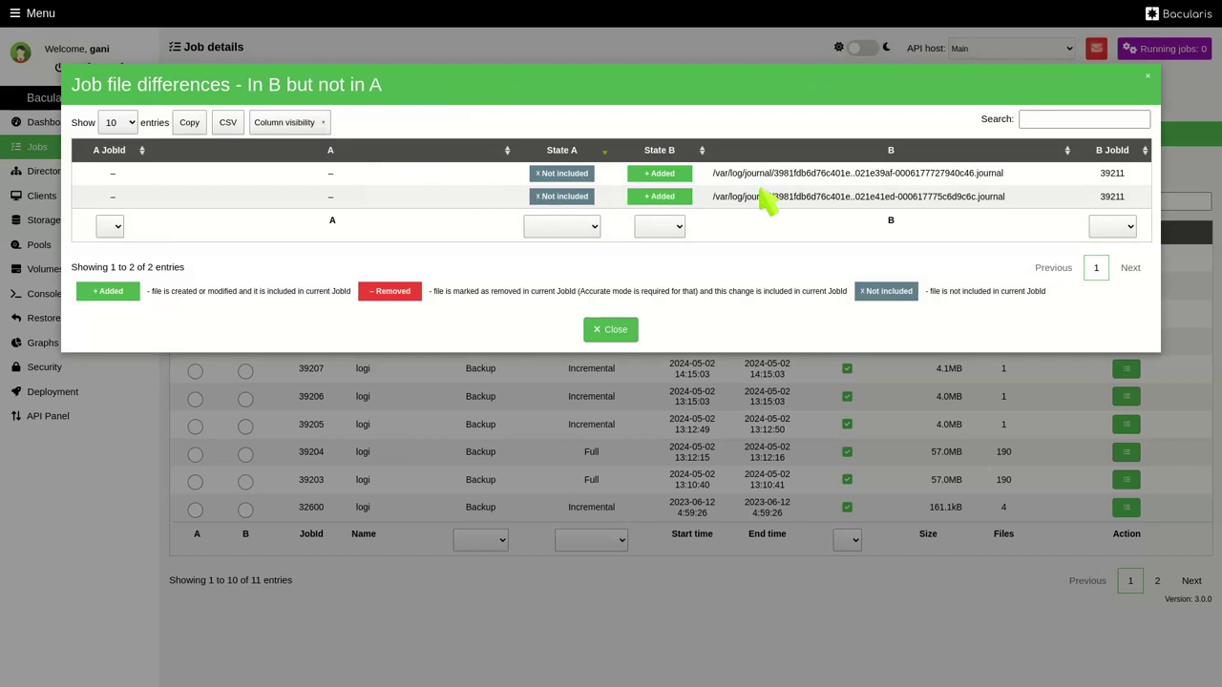
pyautogui.click(615, 331)
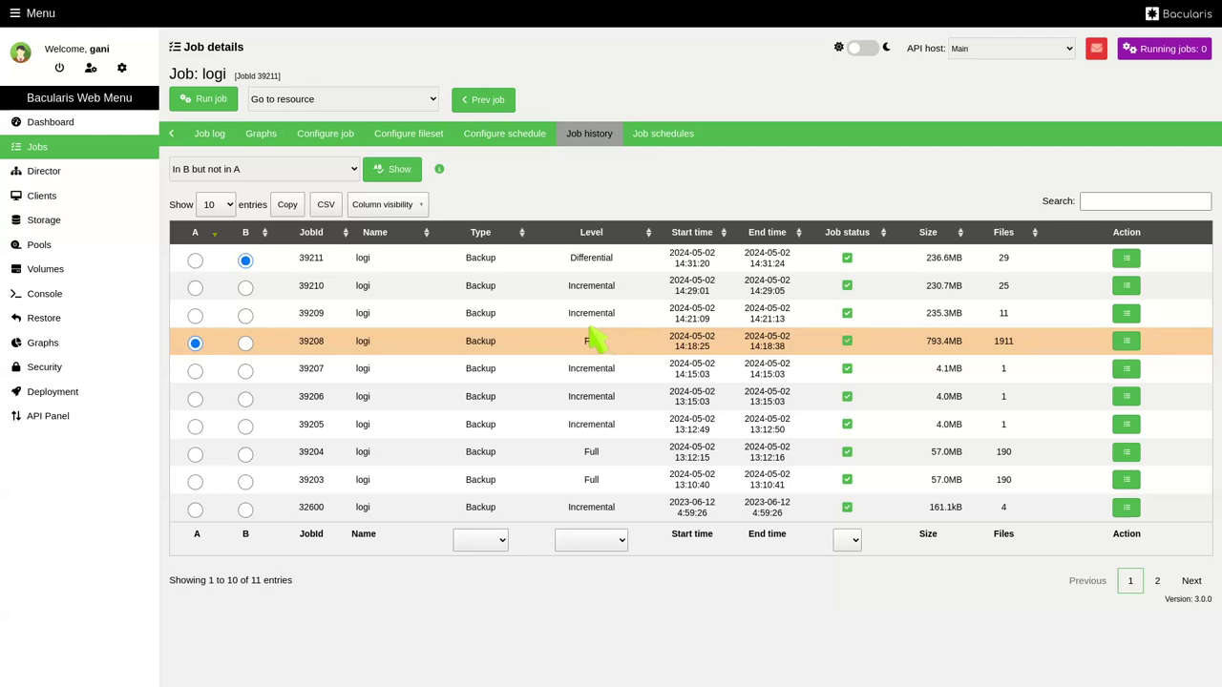